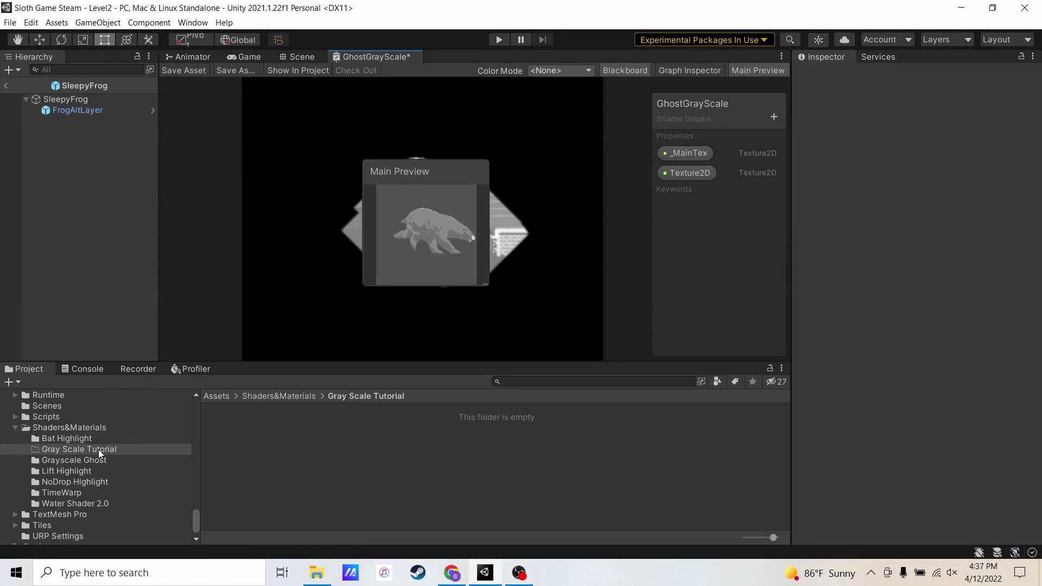
Create a URP Sprite Lit Shader Graph asset named GrayScaleTutorial in the Gray Scale Tutorial folder.
{"action": "right_click", "coordinate": [439, 443]}
{"action": "mouse_move", "coordinate": [510, 158]}
{"action": "mouse_move", "coordinate": [682, 69]}
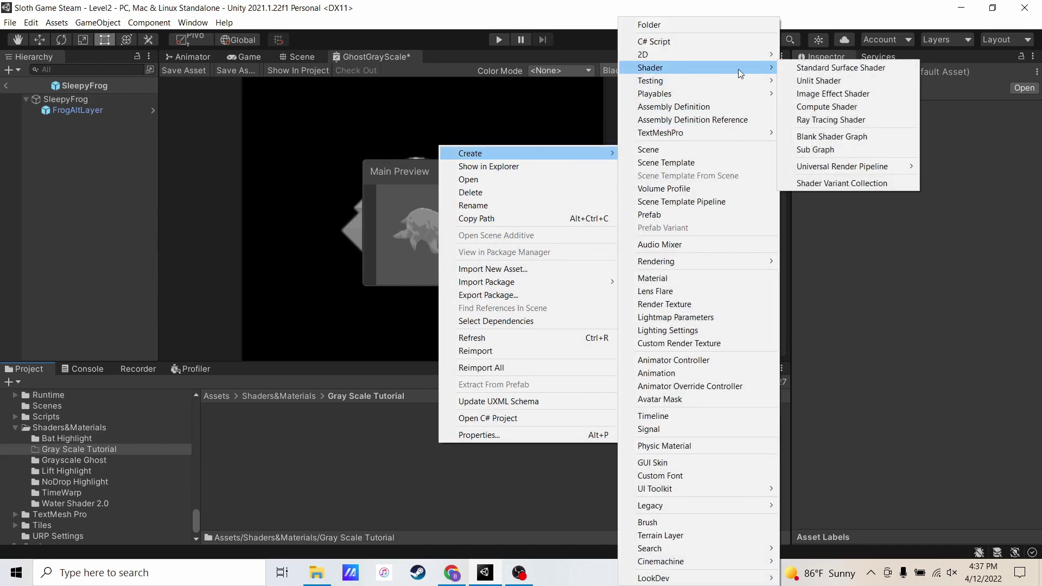
{"action": "mouse_move", "coordinate": [897, 165]}
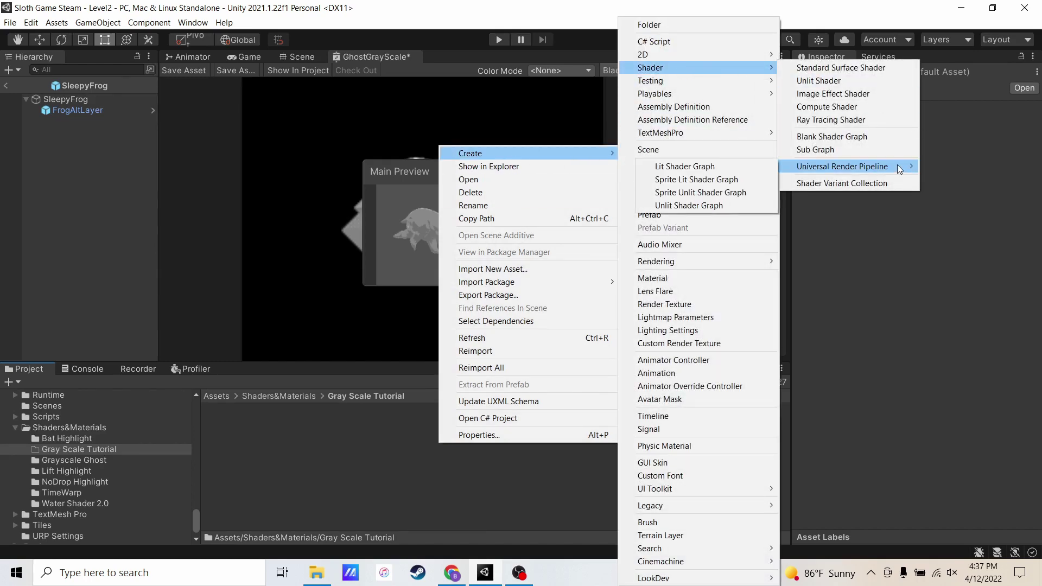
{"action": "left_click", "coordinate": [744, 177]}
{"action": "type", "text": "Gra"}
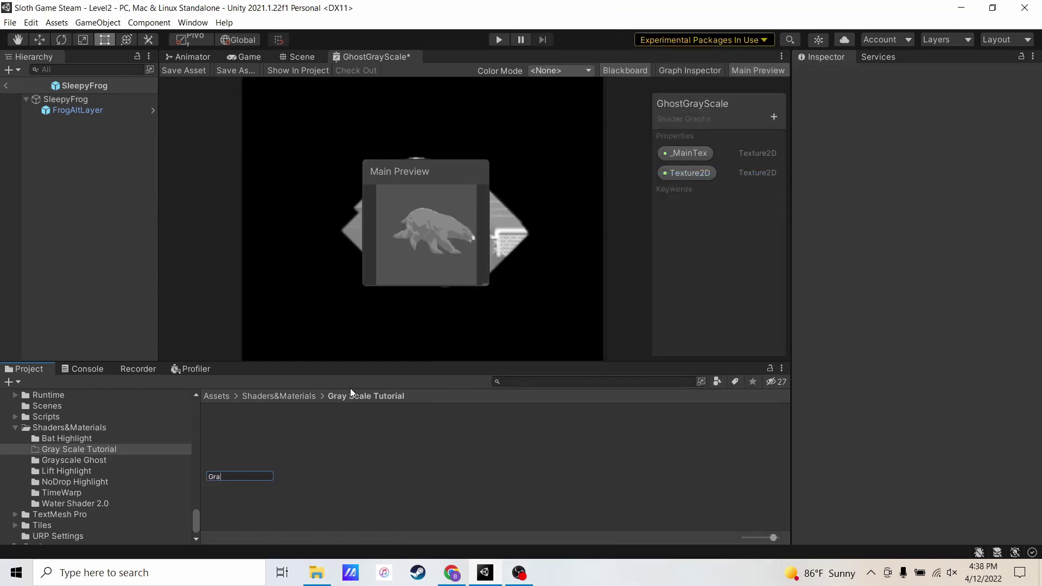
{"action": "type", "text": "yScaleTutorial"}
{"action": "key", "text": "Return"}
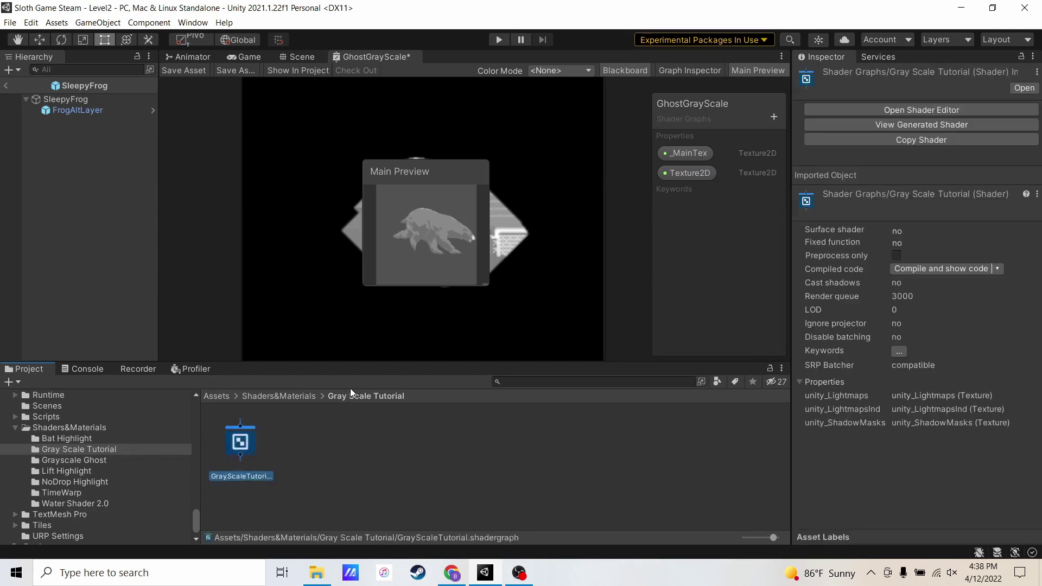
Open GrayScaleTutorial in the graph editor, move the Main Preview aside and set its mesh to Quad.
{"action": "double_click", "coordinate": [239, 443]}
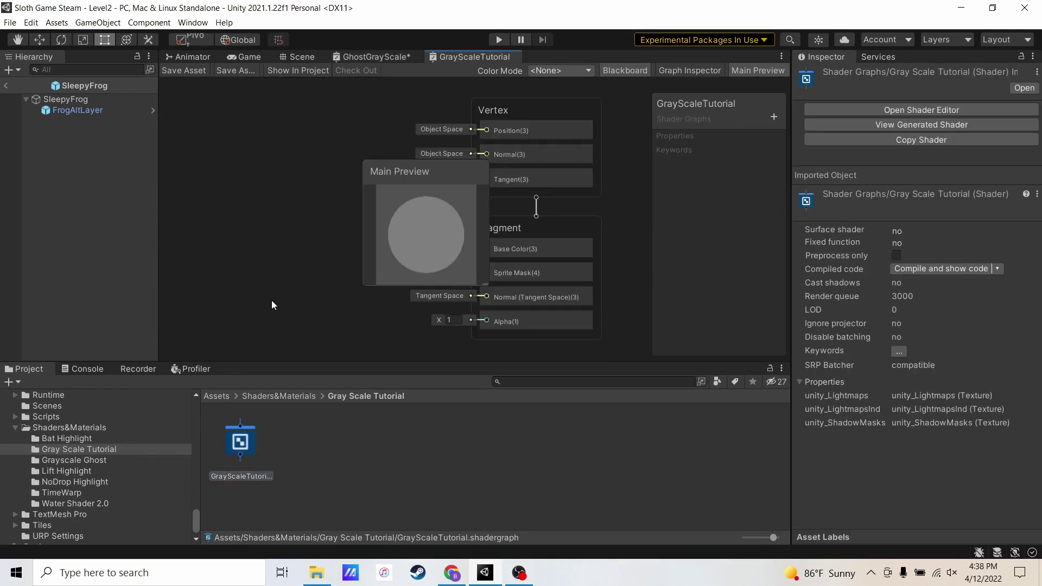
{"action": "left_click_drag", "start_coordinate": [392, 176], "coordinate": [688, 245]}
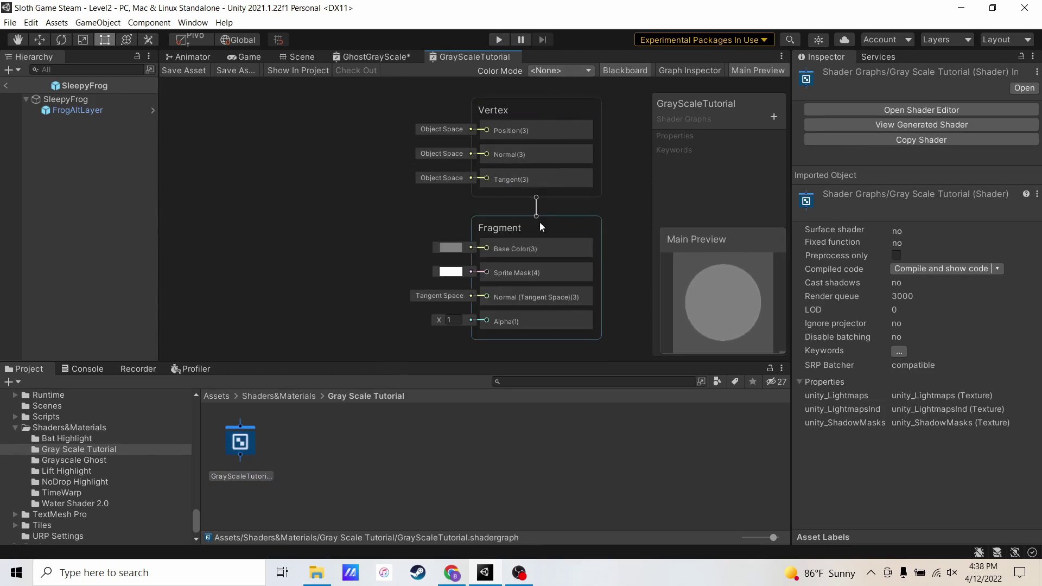
{"action": "right_click", "coordinate": [715, 293]}
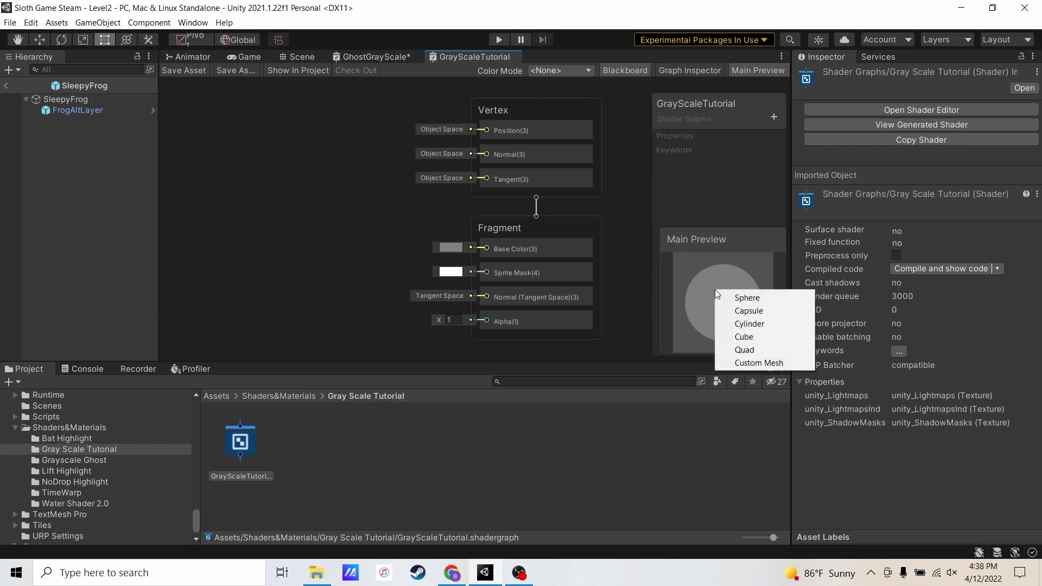
{"action": "left_click", "coordinate": [753, 350]}
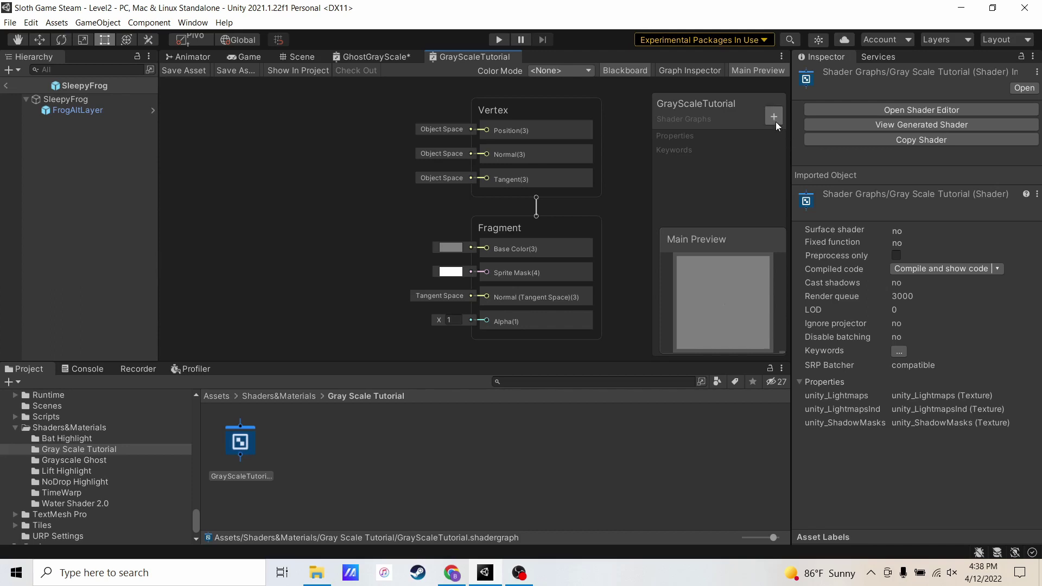
Add a Texture 2D property to the Blackboard and rename it _MainTex.
{"action": "left_click", "coordinate": [613, 73]}
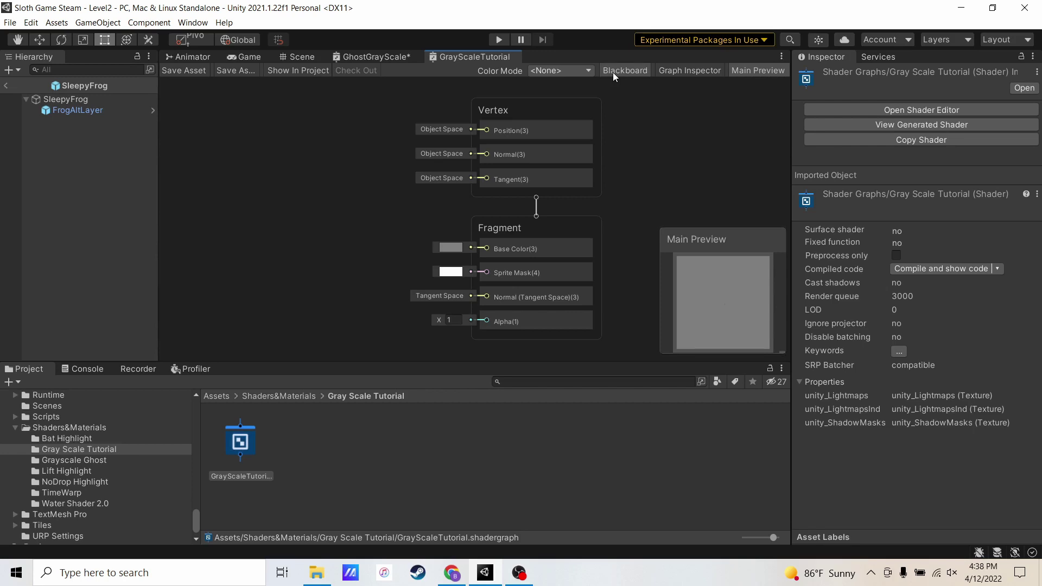
{"action": "left_click", "coordinate": [613, 72]}
{"action": "left_click", "coordinate": [773, 118]}
{"action": "left_click", "coordinate": [815, 217]}
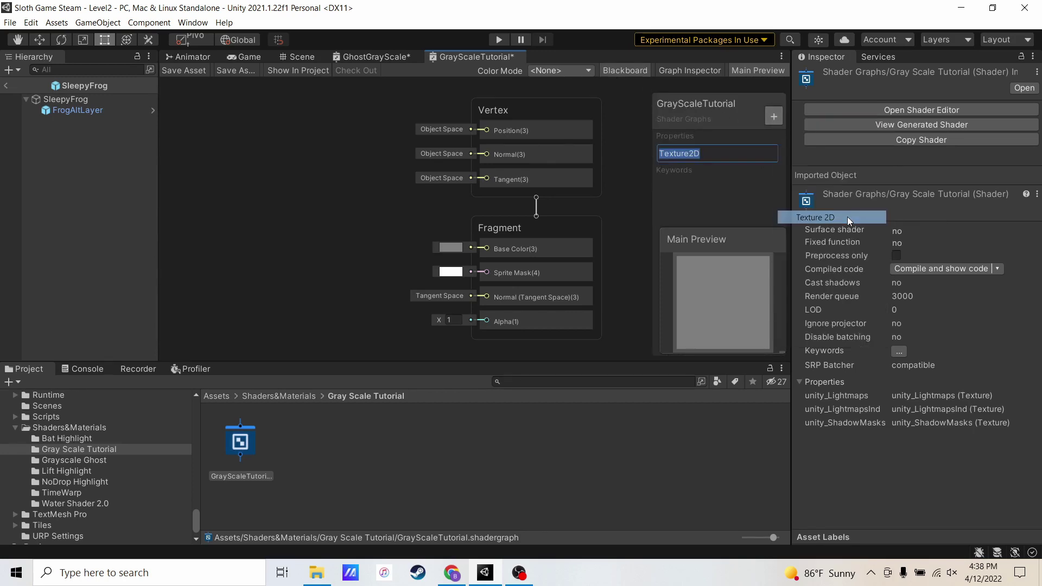
{"action": "key", "text": "BackSpace"}
{"action": "type", "text": "_MainTex"}
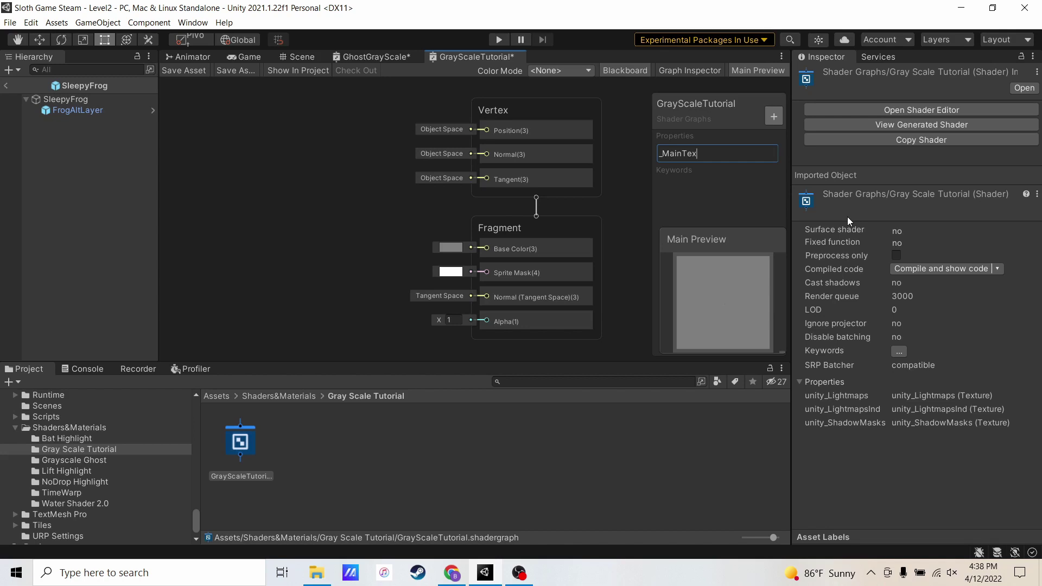
{"action": "key", "text": "Return"}
{"action": "scroll", "coordinate": [331, 191], "scroll_direction": "down", "scroll_amount": 4}
{"action": "middle_click_drag", "start_coordinate": [291, 189], "coordinate": [424, 194]}
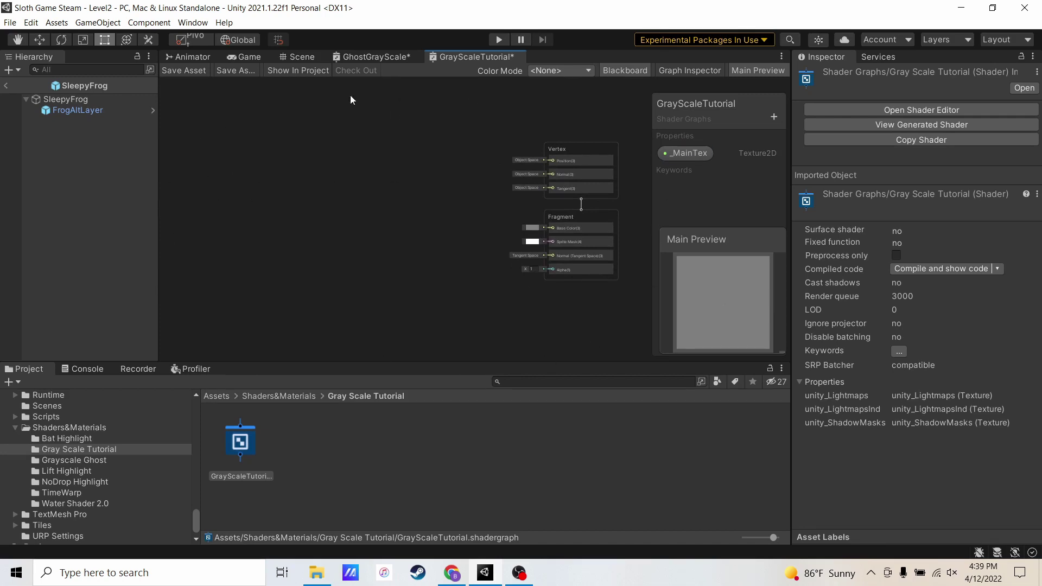
Add a Sample Texture 2D node to the graph and position it on the left.
{"action": "right_click", "coordinate": [204, 178]}
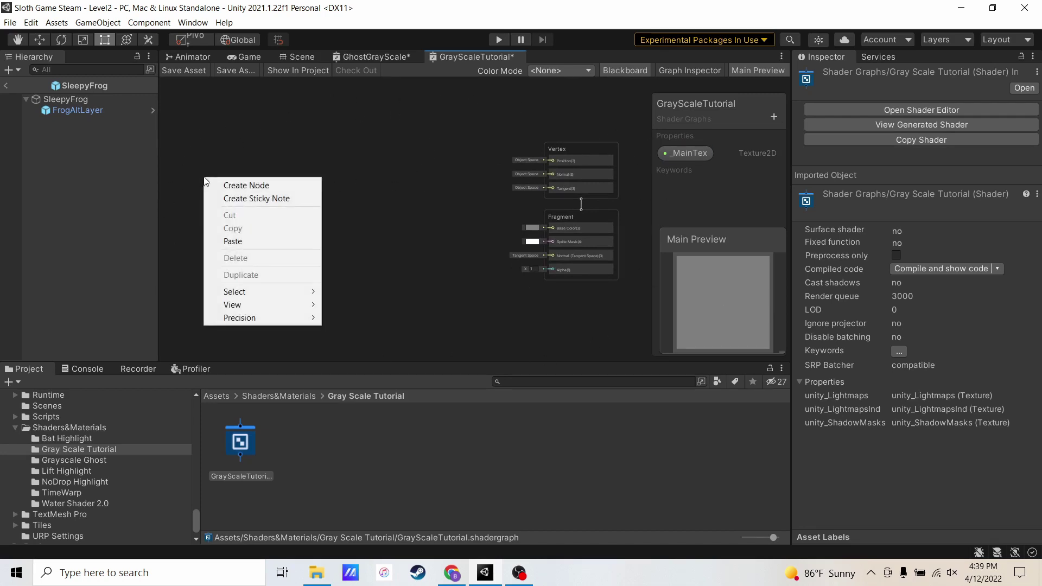
{"action": "left_click", "coordinate": [271, 185]}
{"action": "type", "text": "Textu"}
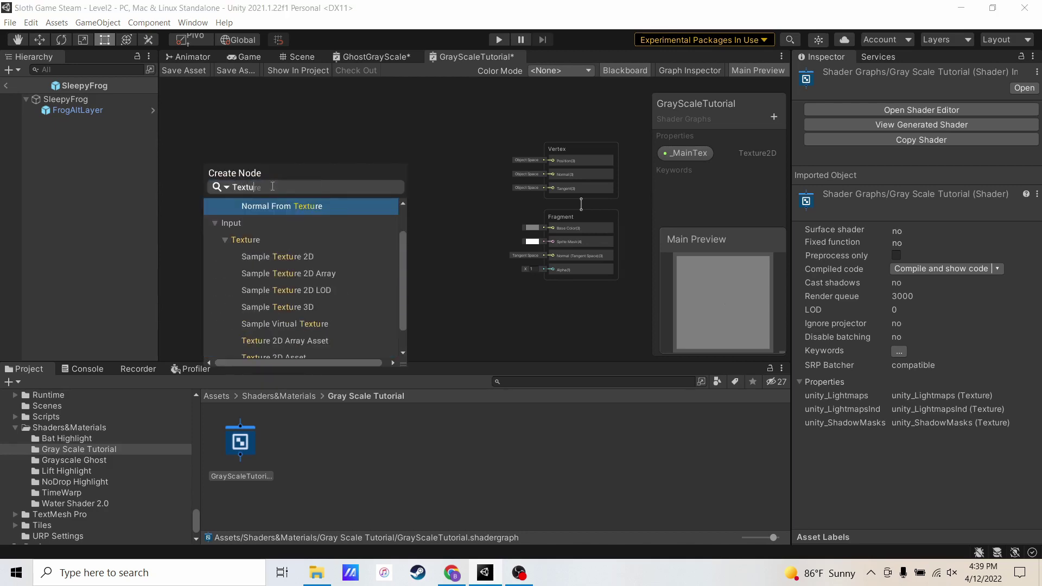
{"action": "double_click", "coordinate": [297, 256]}
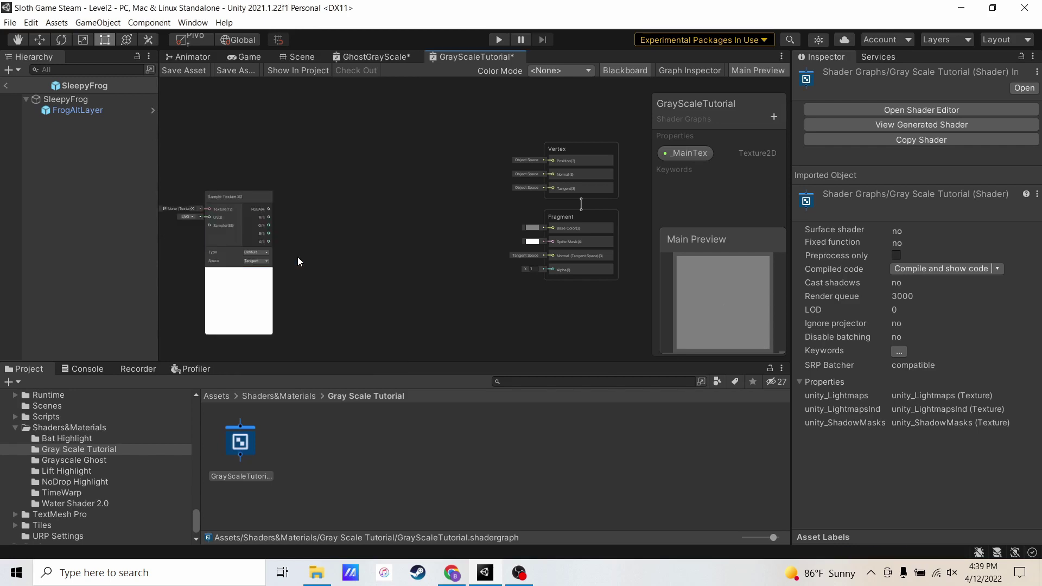
{"action": "left_click_drag", "start_coordinate": [236, 207], "coordinate": [278, 175]}
{"action": "middle_click_drag", "start_coordinate": [277, 174], "coordinate": [408, 159]}
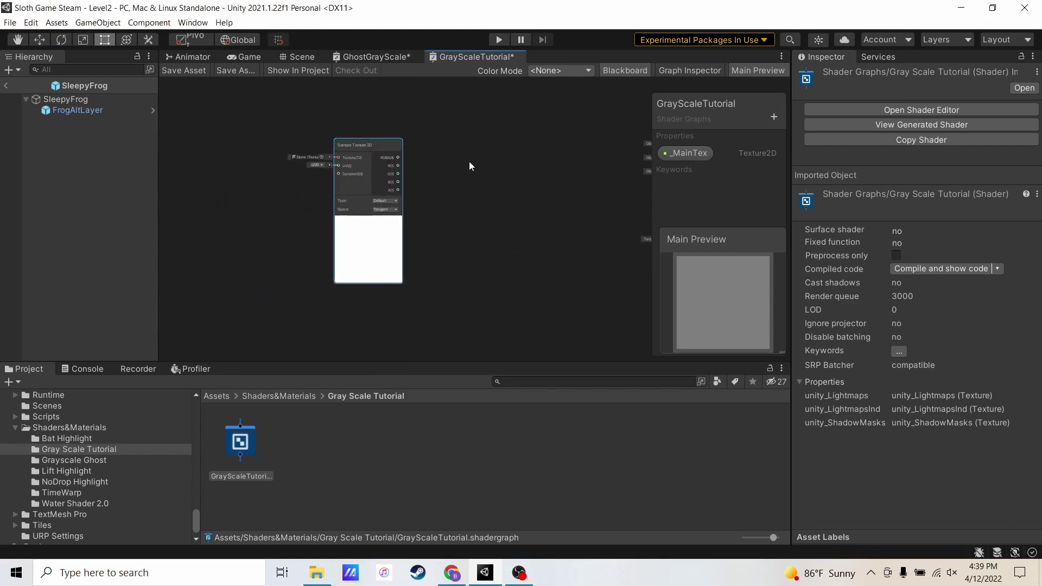
{"action": "scroll", "coordinate": [470, 161], "scroll_direction": "down", "scroll_amount": 3}
{"action": "left_click_drag", "start_coordinate": [339, 168], "coordinate": [269, 168]}
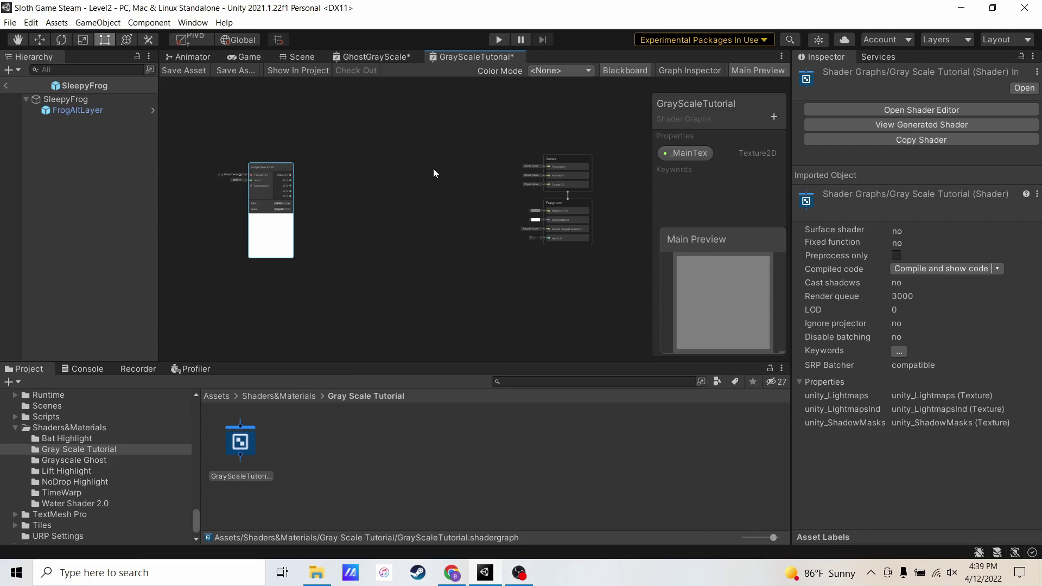
Place a _MainTex property node left of the sampler, feeding its Texture input.
{"action": "left_click_drag", "start_coordinate": [685, 151], "coordinate": [401, 167]}
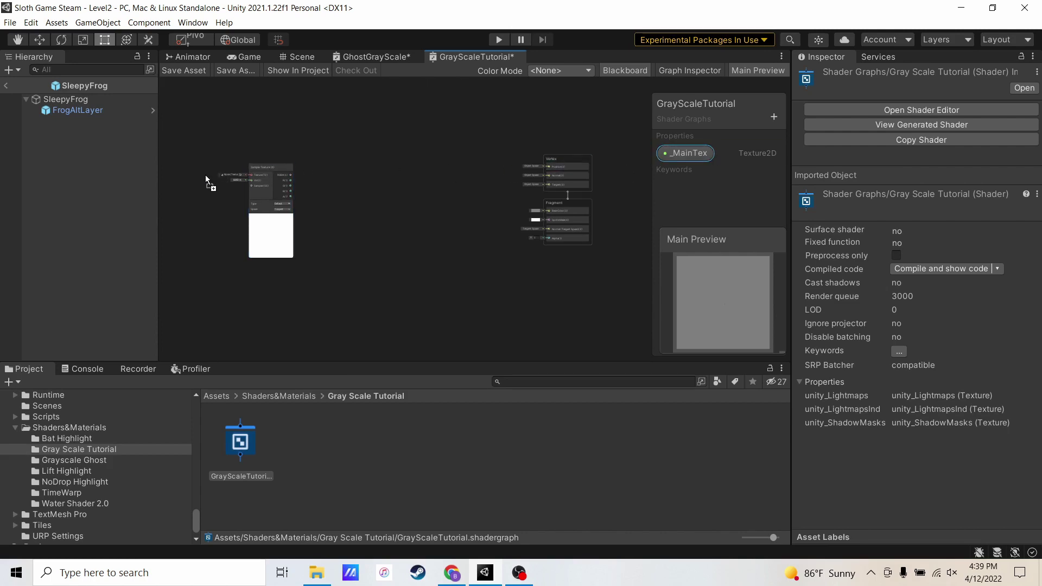
{"action": "left_click_drag", "start_coordinate": [205, 174], "coordinate": [313, 180]}
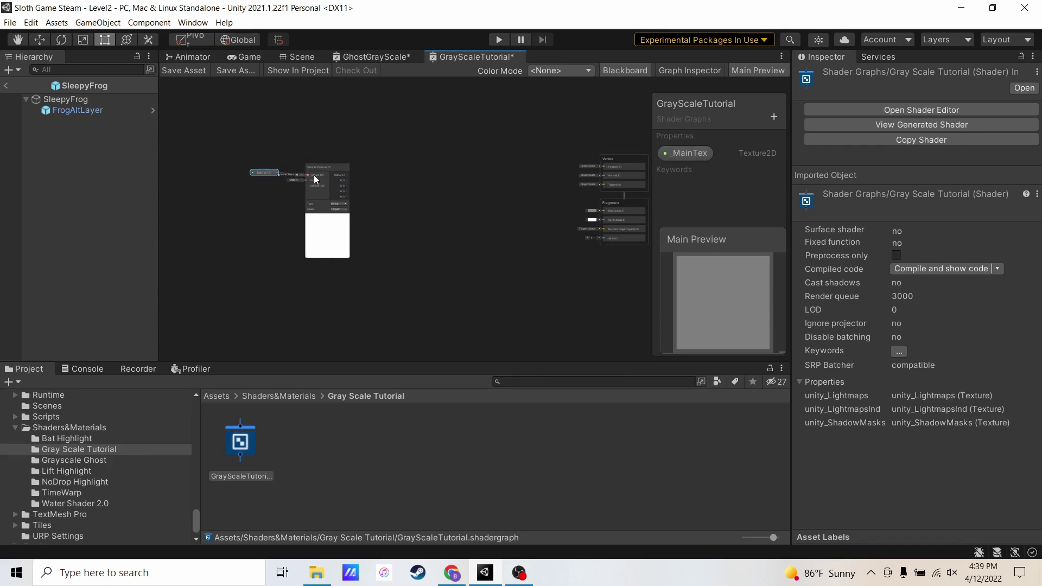
{"action": "scroll", "coordinate": [313, 175], "scroll_direction": "up", "scroll_amount": 5}
{"action": "middle_click_drag", "start_coordinate": [288, 174], "coordinate": [331, 171]}
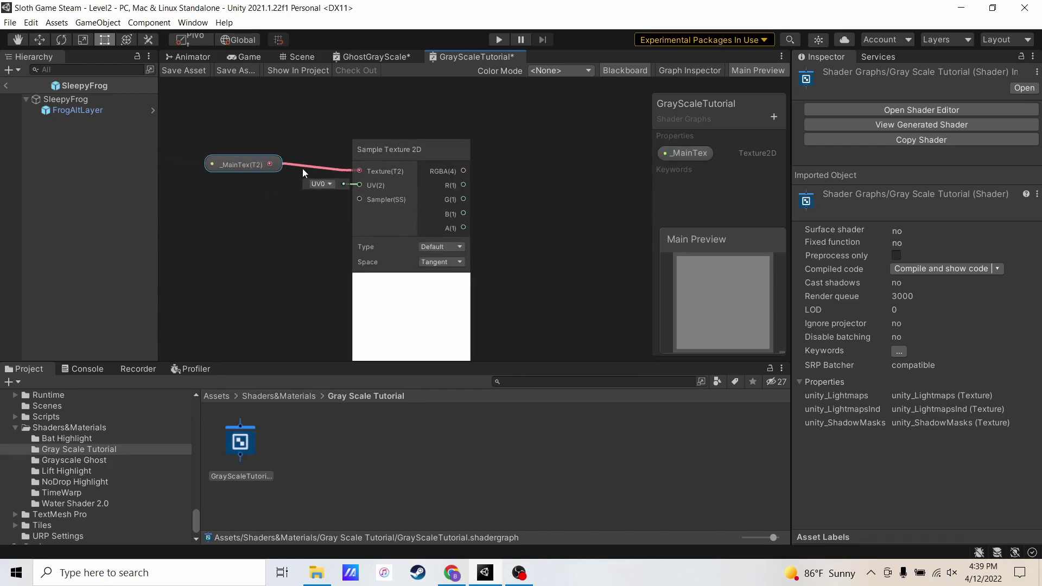
{"action": "left_click_drag", "start_coordinate": [258, 165], "coordinate": [291, 161]}
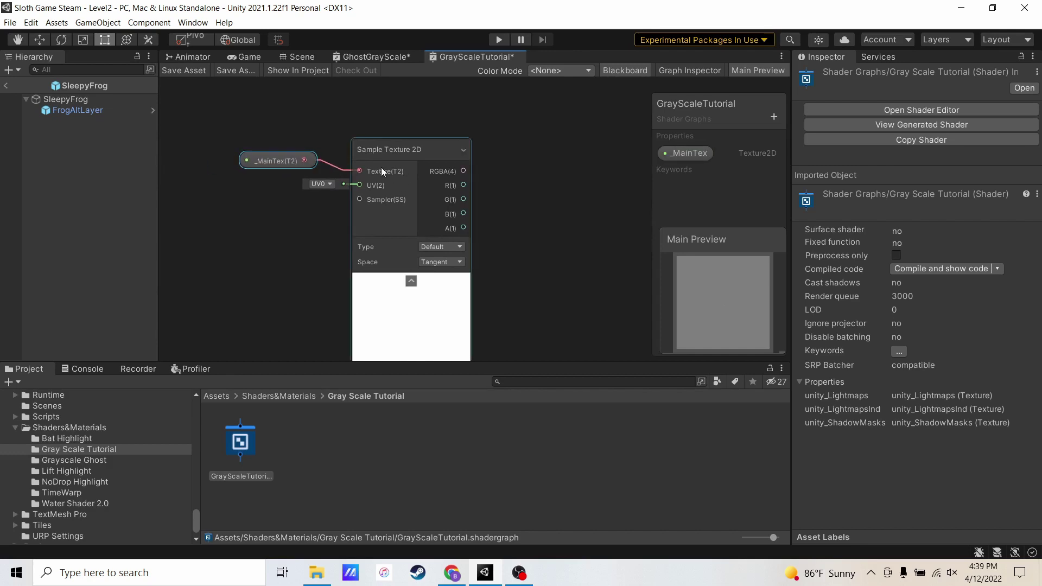
{"action": "scroll", "coordinate": [382, 167], "scroll_direction": "down", "scroll_amount": 5}
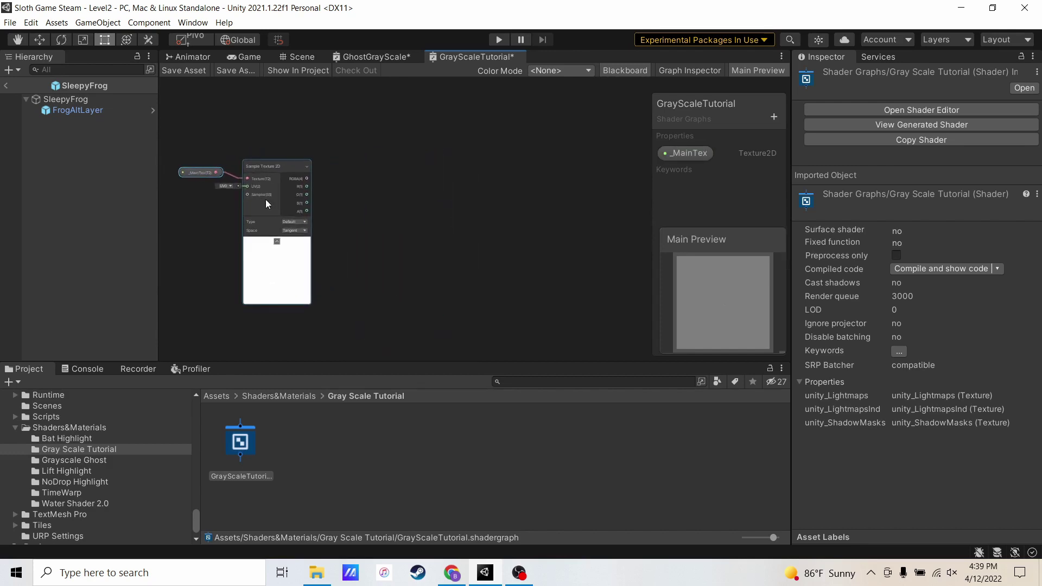
Set bear_attack_0000 as the _MainTex property's default texture in the texture picker.
{"action": "left_click", "coordinate": [685, 73]}
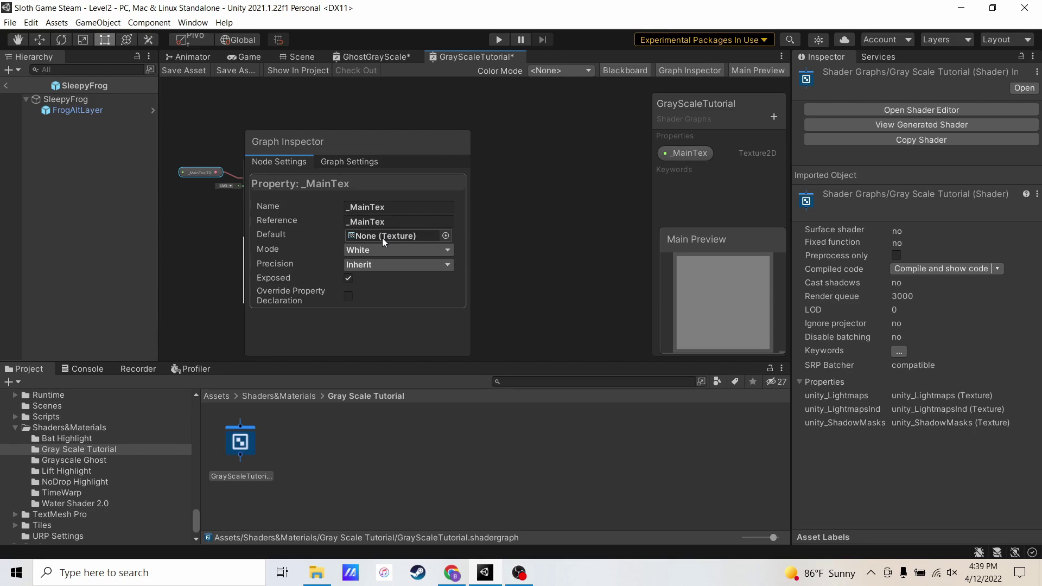
{"action": "left_click", "coordinate": [446, 236]}
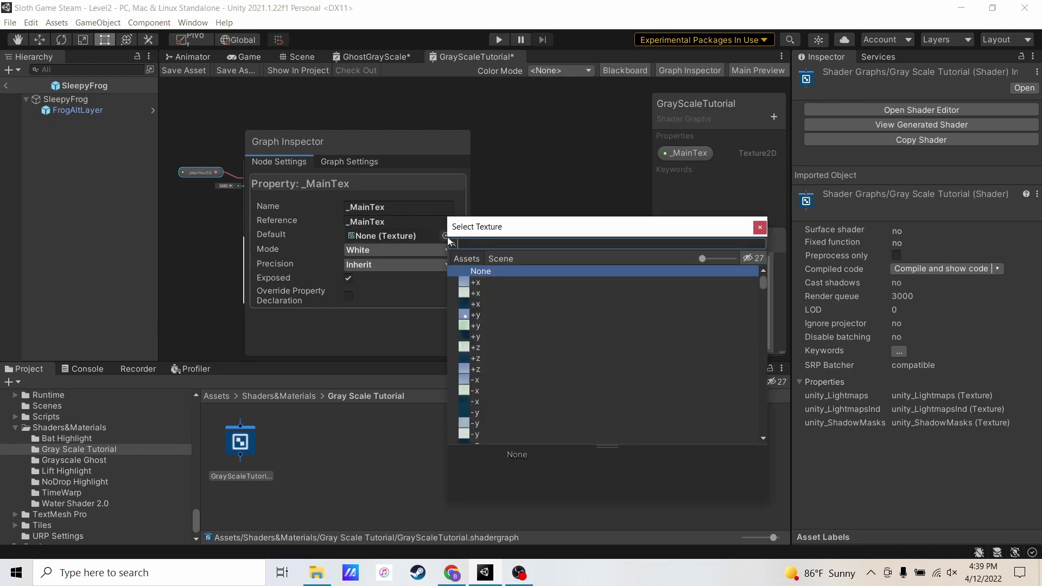
{"action": "type", "text": "bear"}
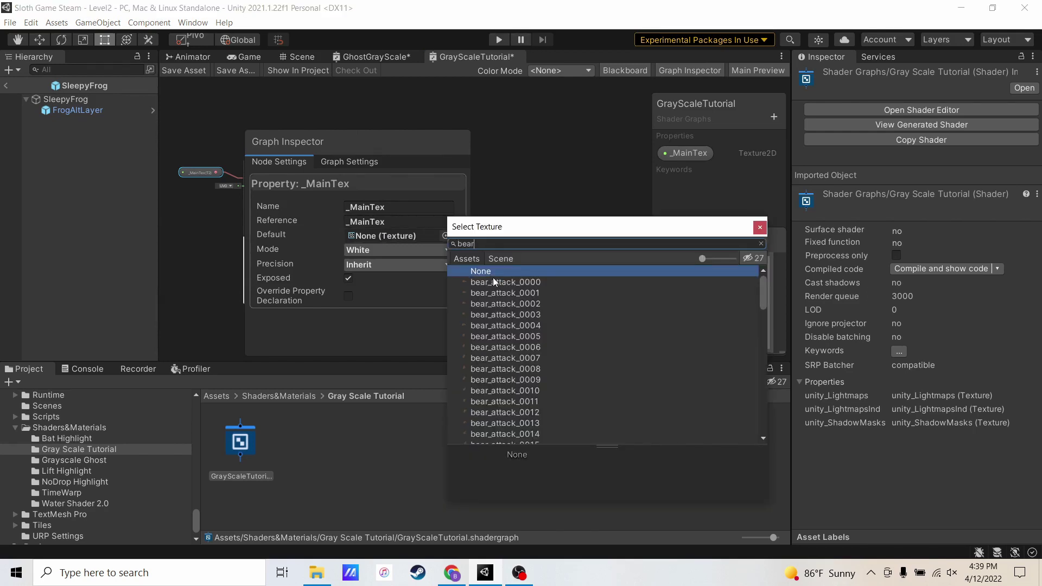
{"action": "double_click", "coordinate": [493, 278]}
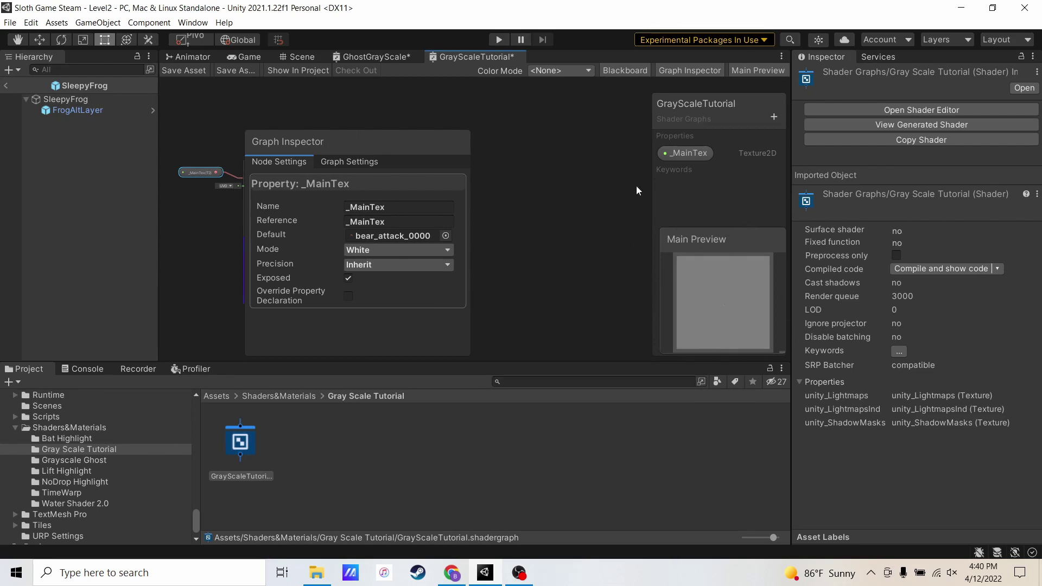
{"action": "left_click", "coordinate": [533, 161]}
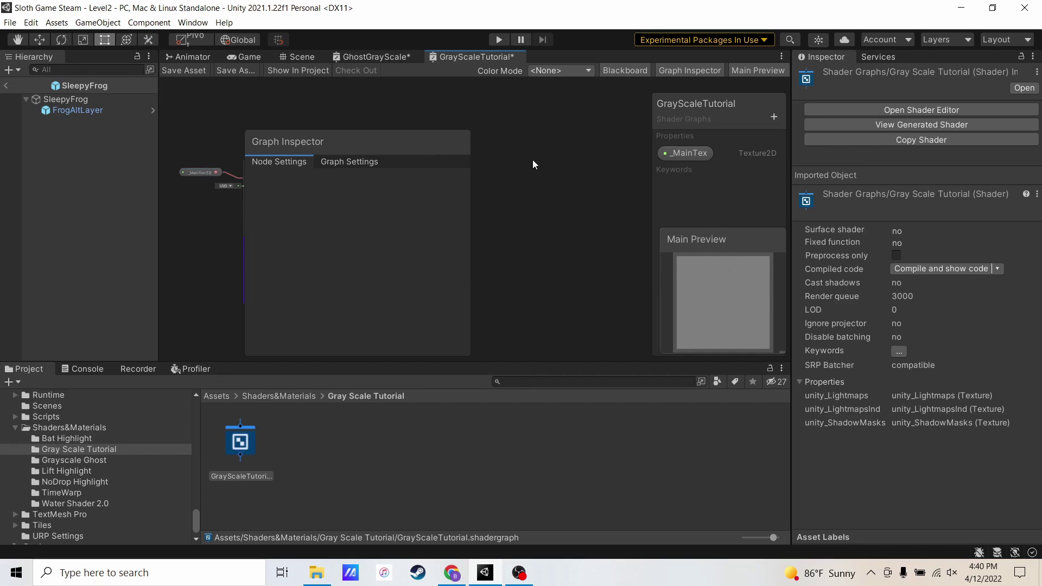
Close the Graph Inspector and bring the Sample Texture 2D node and Fragment stack into view.
{"action": "left_click", "coordinate": [668, 69]}
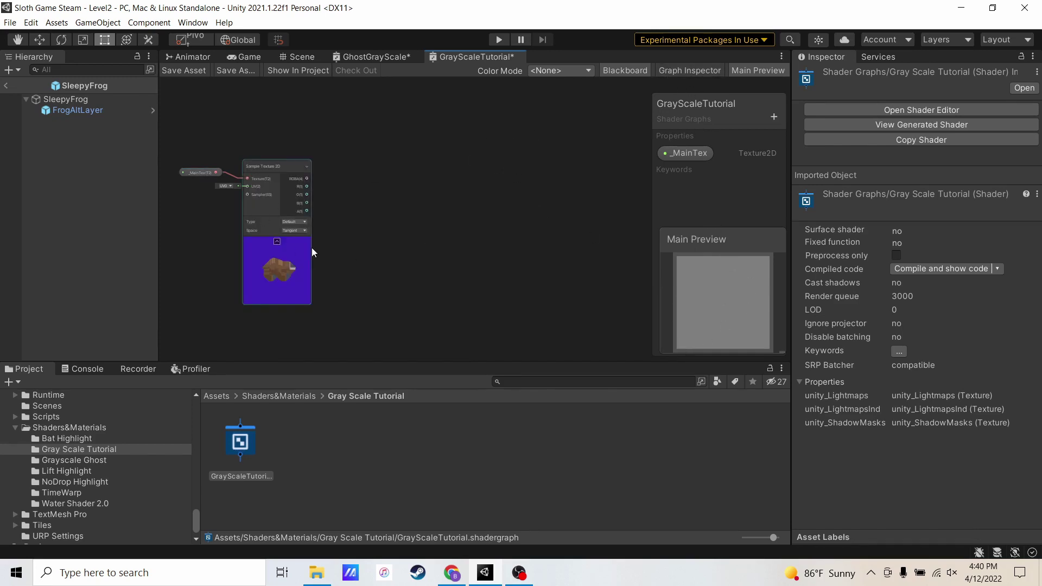
{"action": "middle_click_drag", "start_coordinate": [498, 207], "coordinate": [464, 207]}
{"action": "scroll", "coordinate": [220, 273], "scroll_direction": "up", "scroll_amount": 4}
{"action": "scroll", "coordinate": [220, 272], "scroll_direction": "up", "scroll_amount": 5}
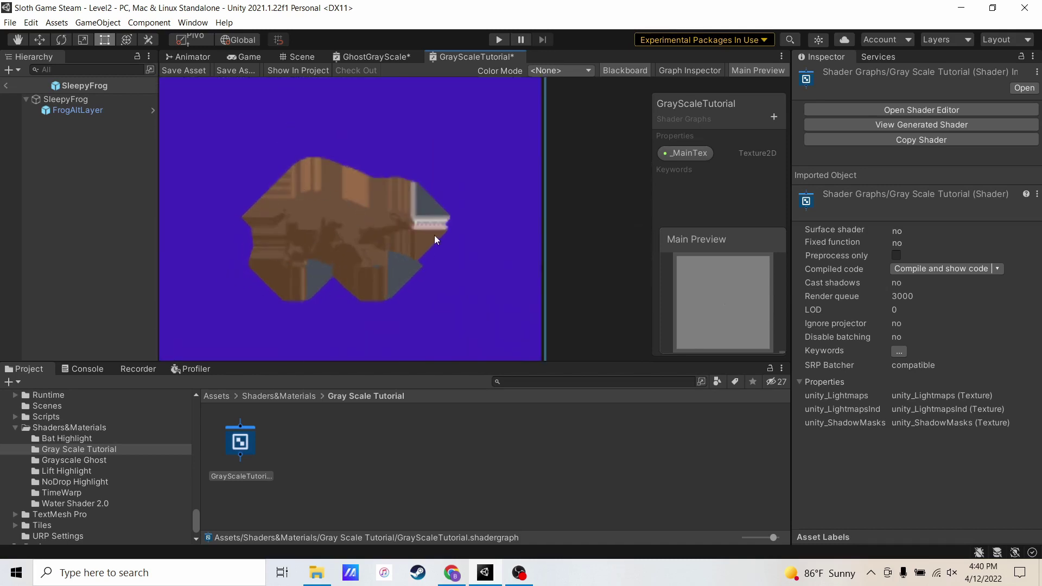
{"action": "scroll", "coordinate": [404, 221], "scroll_direction": "down", "scroll_amount": 8}
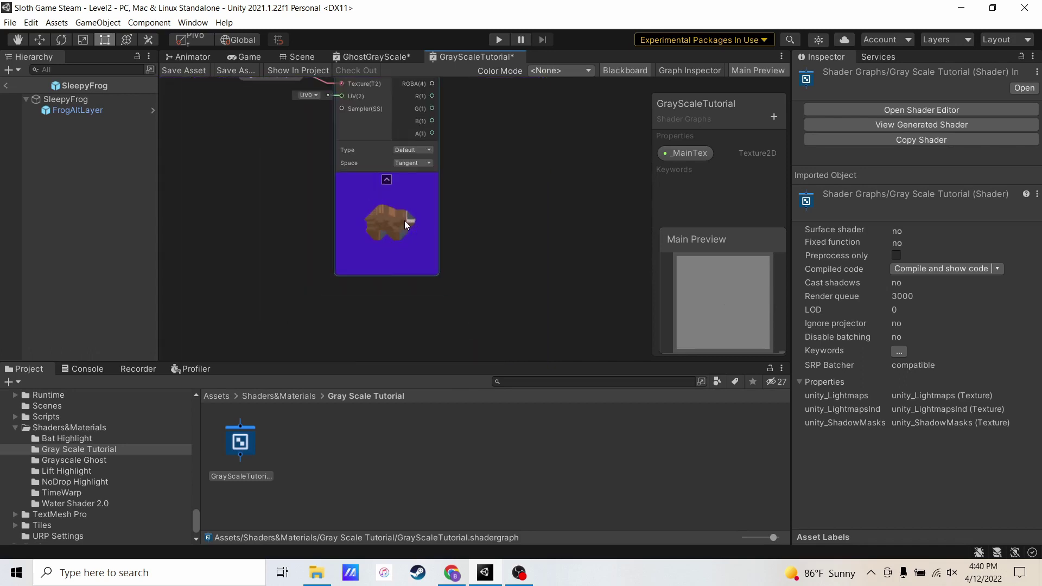
{"action": "middle_click_drag", "start_coordinate": [454, 209], "coordinate": [322, 190]}
{"action": "scroll", "coordinate": [380, 250], "scroll_direction": "down", "scroll_amount": 3}
{"action": "scroll", "coordinate": [293, 179], "scroll_direction": "up", "scroll_amount": 2}
{"action": "middle_click_drag", "start_coordinate": [269, 167], "coordinate": [390, 152]}
{"action": "scroll", "coordinate": [340, 160], "scroll_direction": "up", "scroll_amount": 3}
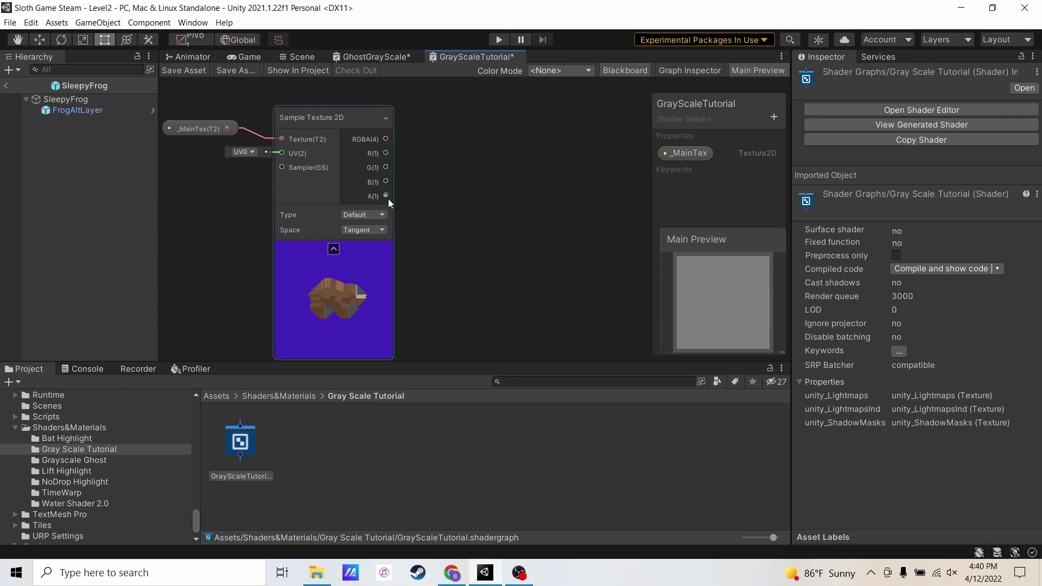
{"action": "scroll", "coordinate": [413, 210], "scroll_direction": "down", "scroll_amount": 2}
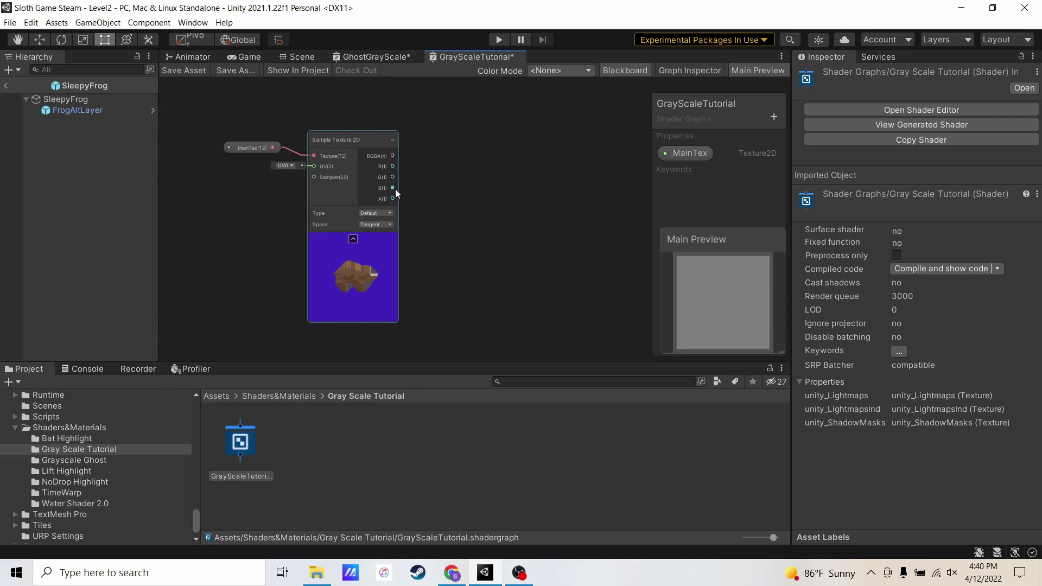
{"action": "scroll", "coordinate": [419, 211], "scroll_direction": "down", "scroll_amount": 2}
{"action": "middle_click_drag", "start_coordinate": [419, 211], "coordinate": [246, 146]}
Connect Sample Texture 2D's A(1) output to the Fragment Alpha input, revealing the bear silhouette.
{"action": "left_click_drag", "start_coordinate": [225, 138], "coordinate": [575, 220]}
{"action": "scroll", "coordinate": [602, 181], "scroll_direction": "up", "scroll_amount": 3}
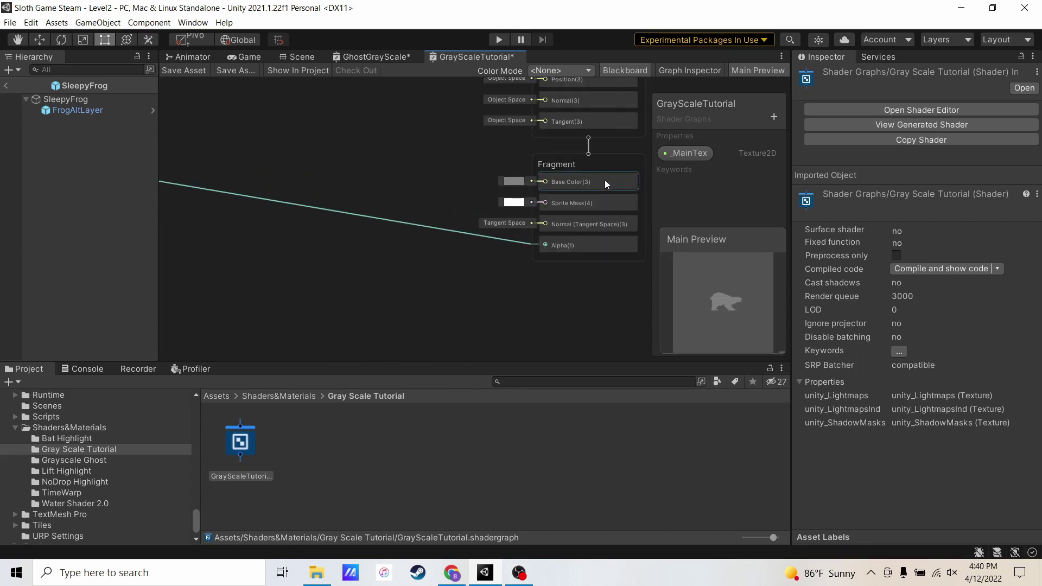
{"action": "scroll", "coordinate": [605, 181], "scroll_direction": "down", "scroll_amount": 2}
{"action": "scroll", "coordinate": [766, 304], "scroll_direction": "up", "scroll_amount": 3}
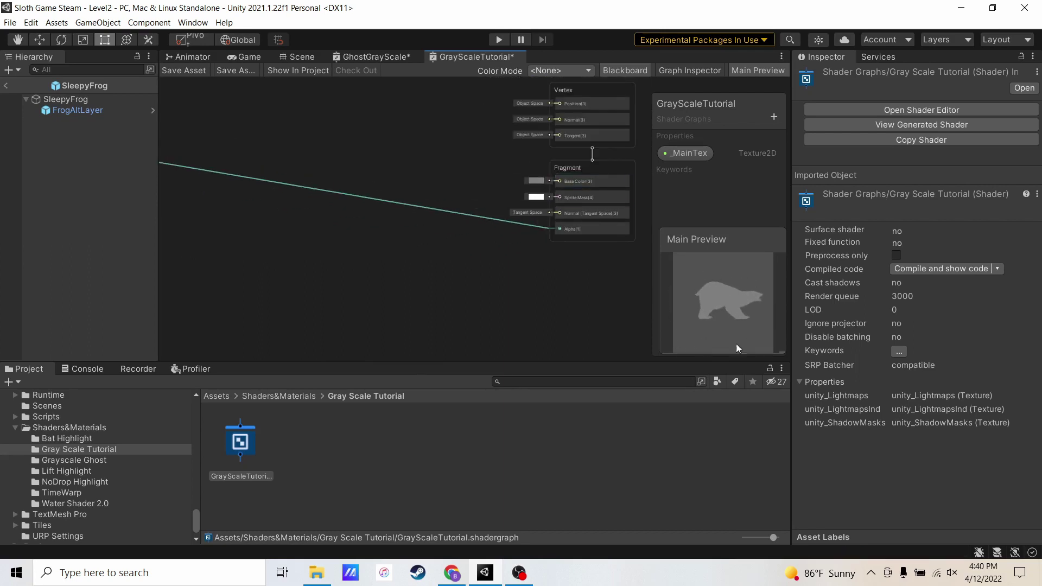
{"action": "scroll", "coordinate": [423, 199], "scroll_direction": "down", "scroll_amount": 3}
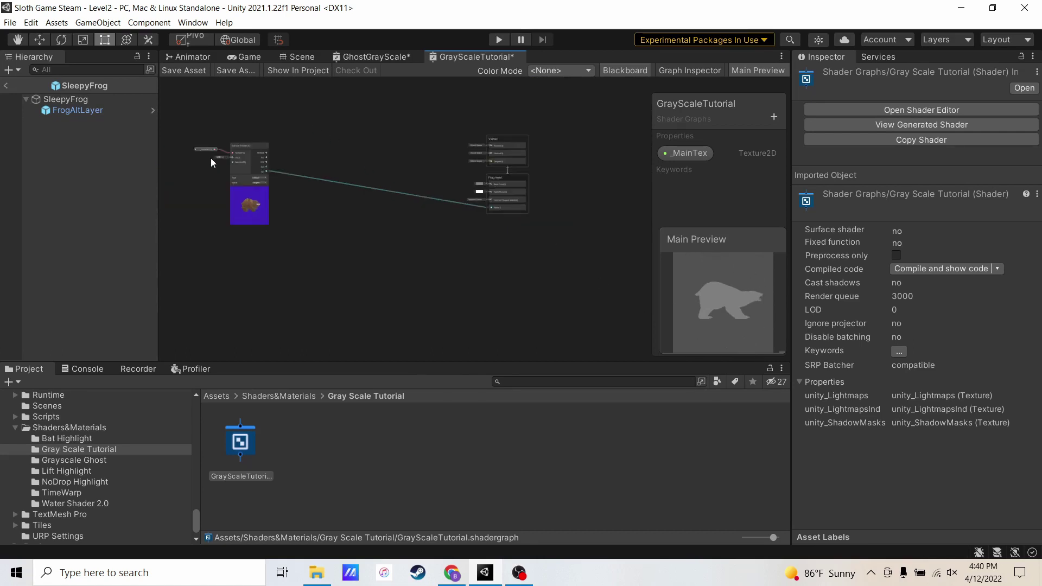
{"action": "scroll", "coordinate": [209, 158], "scroll_direction": "up", "scroll_amount": 4}
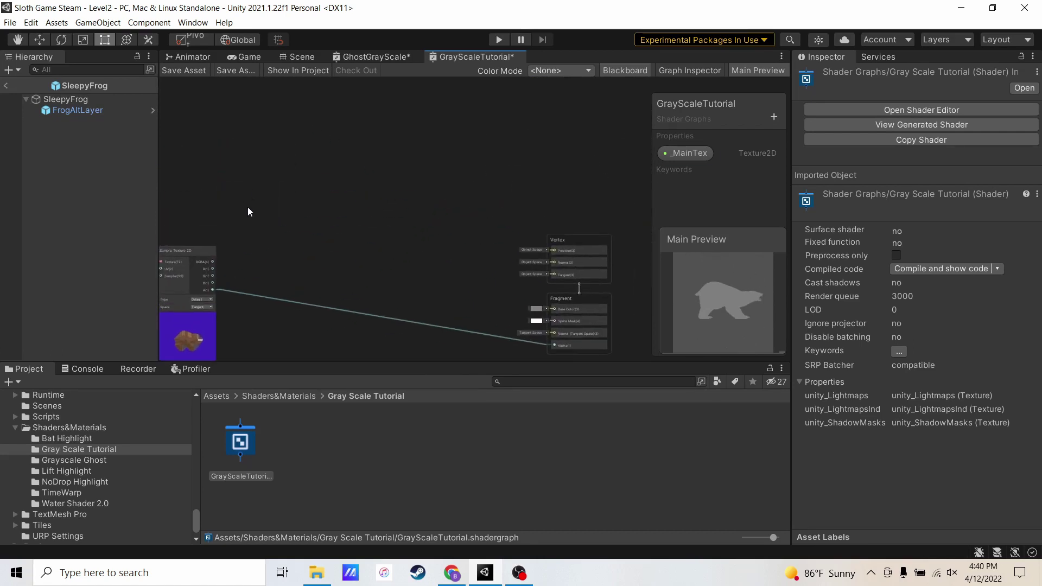
{"action": "middle_click_drag", "start_coordinate": [257, 213], "coordinate": [351, 176]}
Add a first Multiply node with its preview collapsed.
{"action": "right_click", "coordinate": [397, 135]}
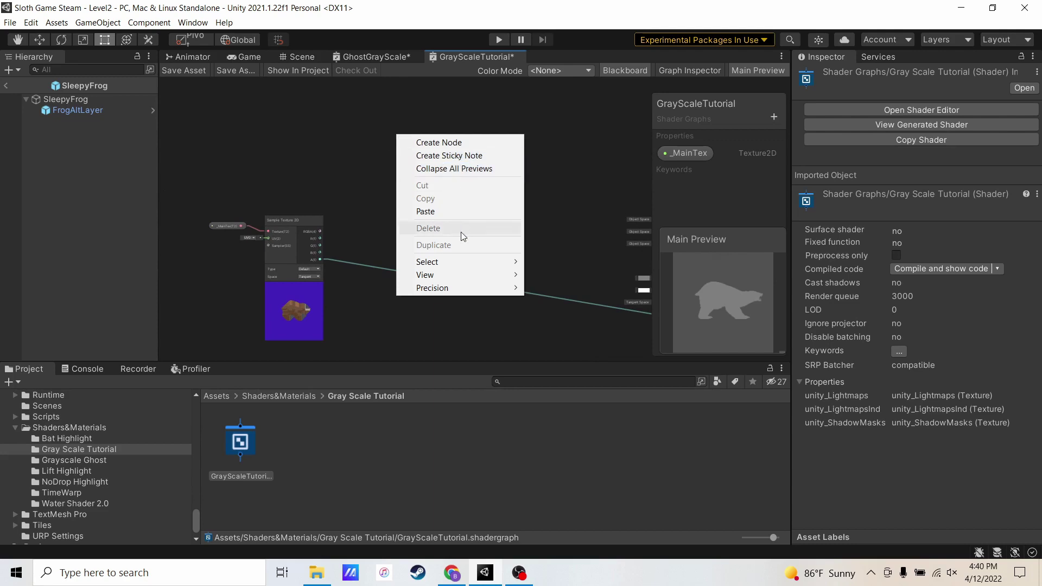
{"action": "left_click", "coordinate": [468, 142]}
{"action": "type", "text": "multipy"}
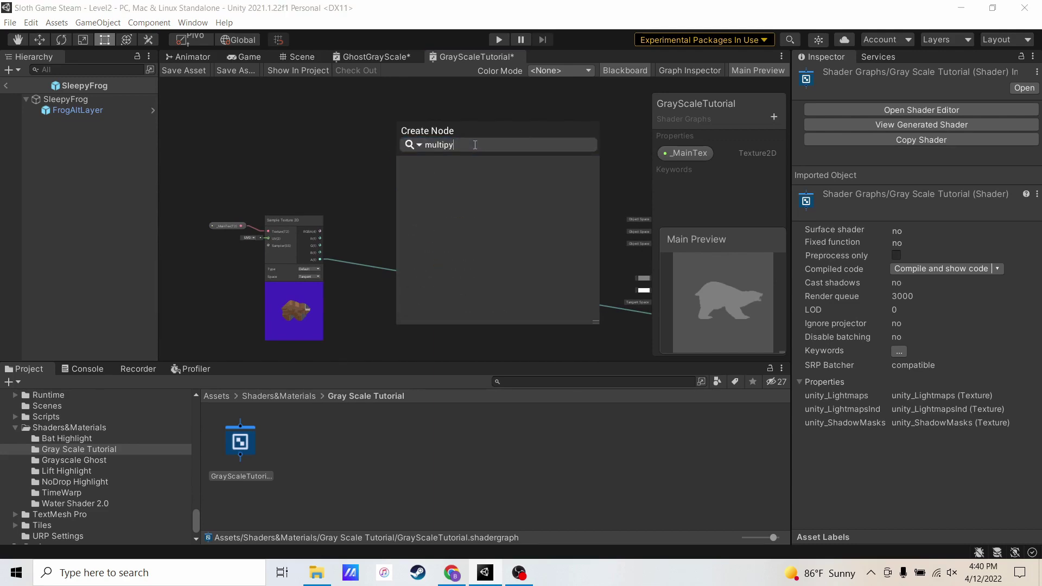
{"action": "key", "text": "BackSpace"}
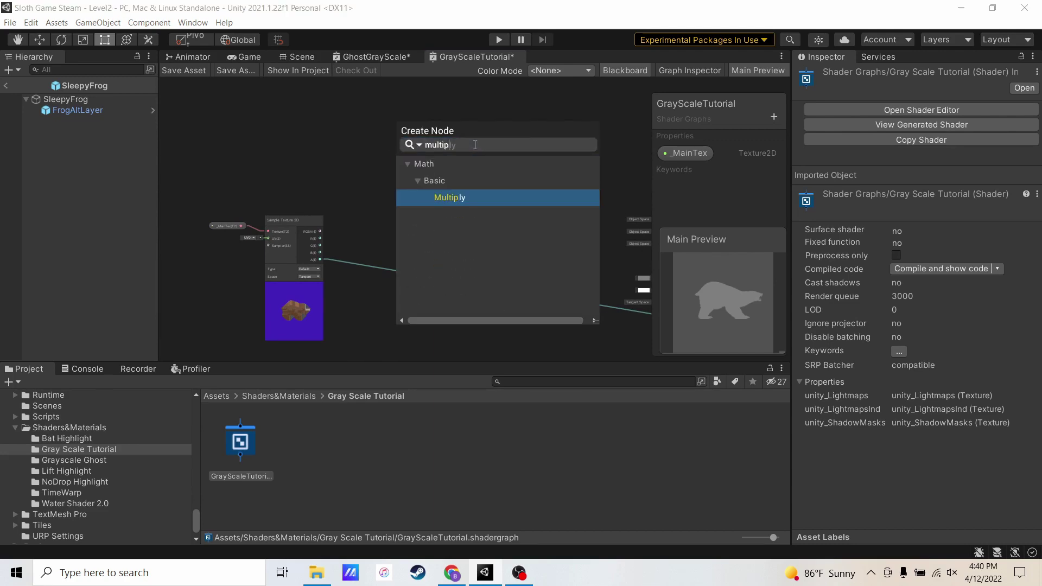
{"action": "left_click", "coordinate": [462, 198]}
{"action": "left_click", "coordinate": [425, 180]}
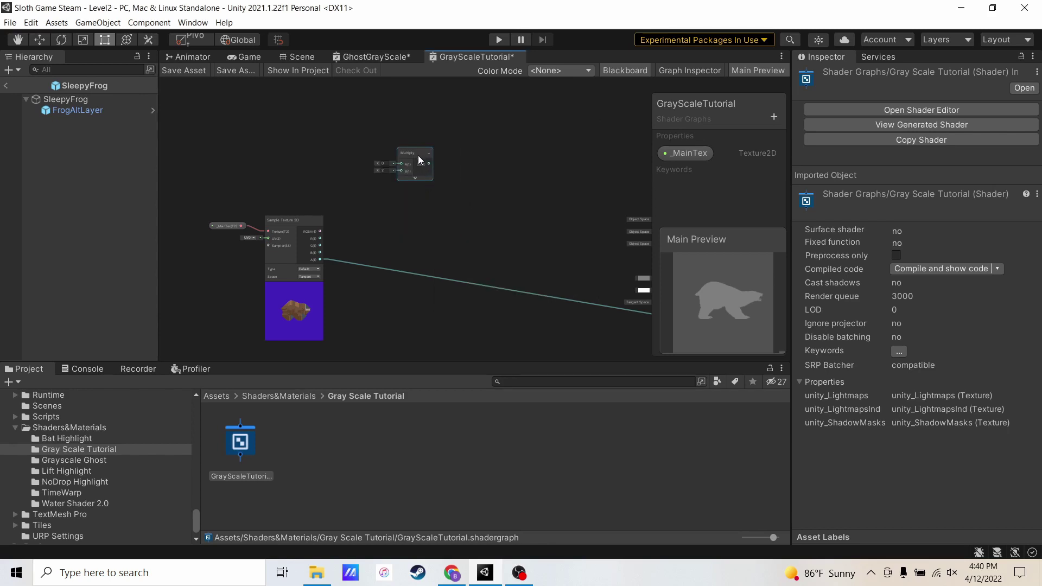
{"action": "left_click_drag", "start_coordinate": [415, 154], "coordinate": [399, 170]}
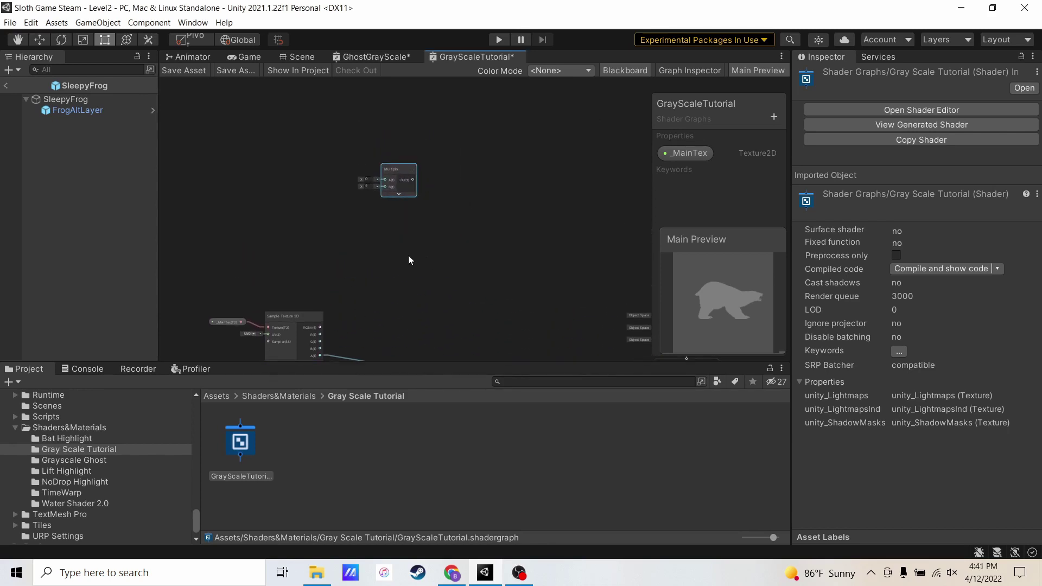
{"action": "scroll", "coordinate": [408, 255], "scroll_direction": "down", "scroll_amount": 2}
{"action": "middle_click_drag", "start_coordinate": [401, 239], "coordinate": [402, 162]}
Add a second collapsed Multiply node directly under the first.
{"action": "right_click", "coordinate": [402, 162]}
{"action": "left_click", "coordinate": [434, 170]}
{"action": "type", "text": "mul"}
{"action": "key", "text": "Return"}
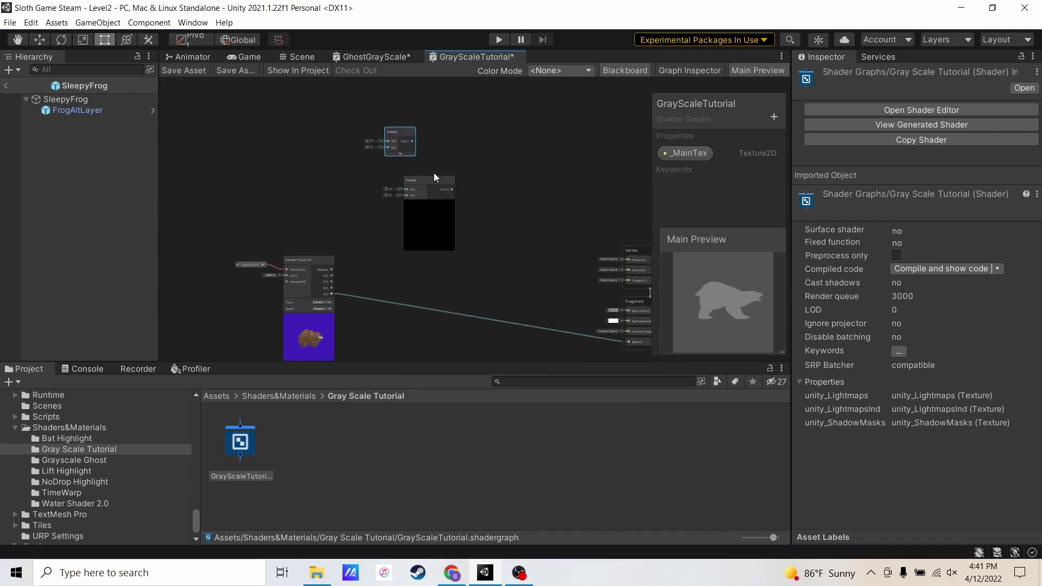
{"action": "left_click", "coordinate": [428, 203]}
{"action": "left_click_drag", "start_coordinate": [423, 180], "coordinate": [404, 185]}
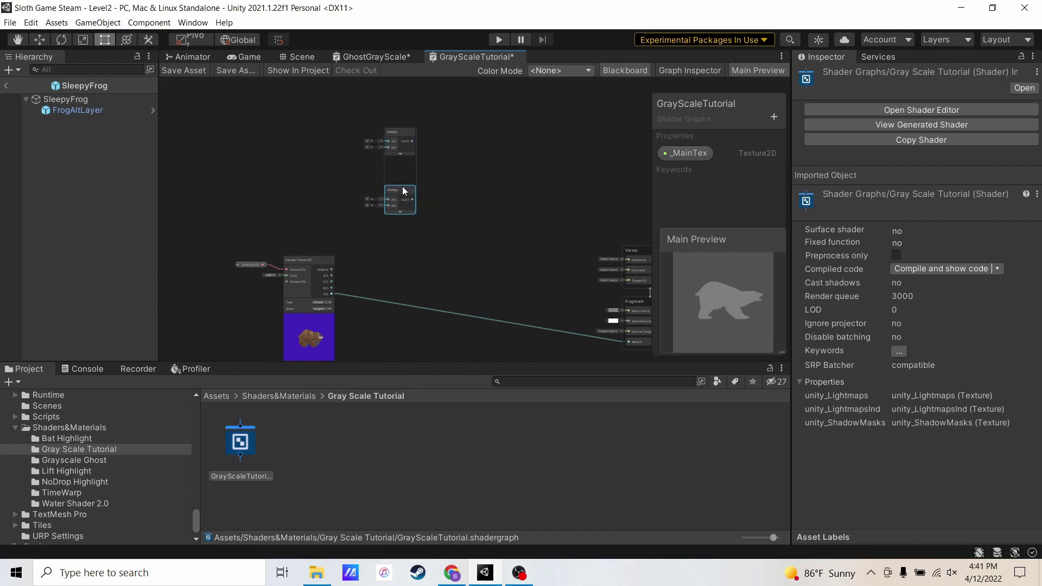
{"action": "left_click_drag", "start_coordinate": [404, 191], "coordinate": [404, 186]}
Add a third collapsed Multiply node lined up beneath the other two.
{"action": "right_click", "coordinate": [396, 240]}
{"action": "left_click", "coordinate": [438, 249]}
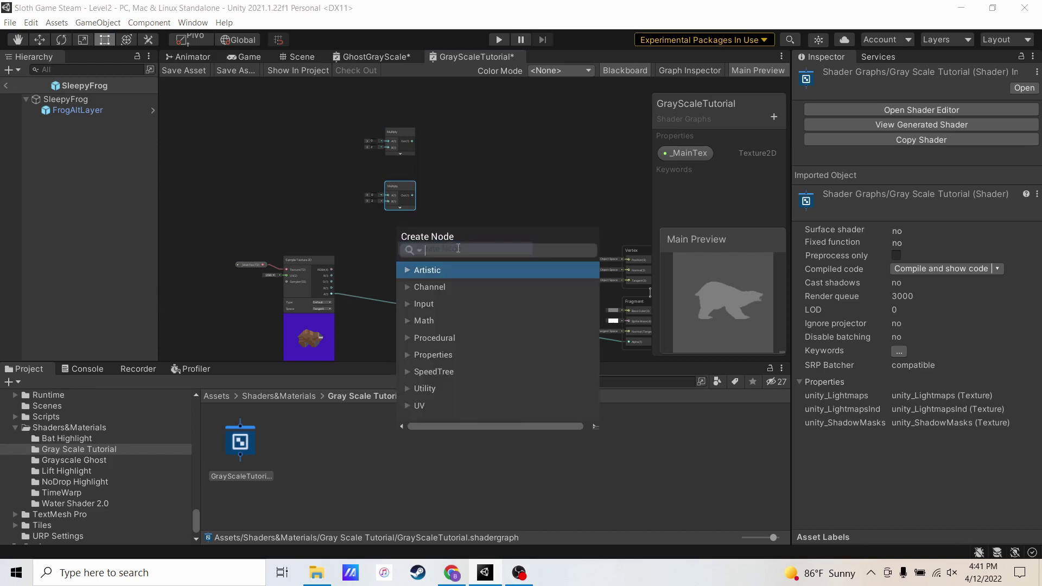
{"action": "type", "text": "mult"}
{"action": "key", "text": "Return"}
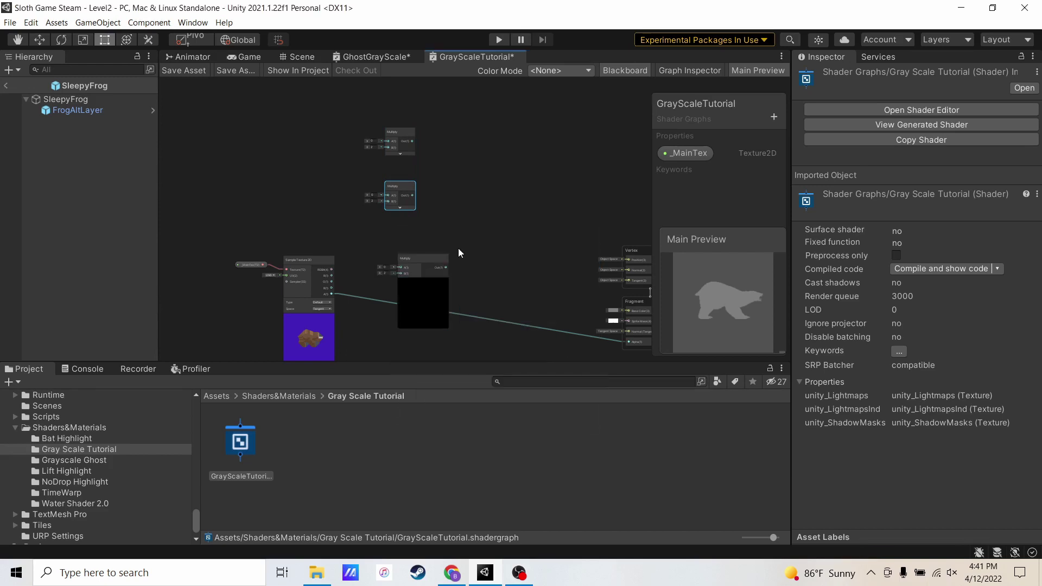
{"action": "left_click", "coordinate": [425, 290]}
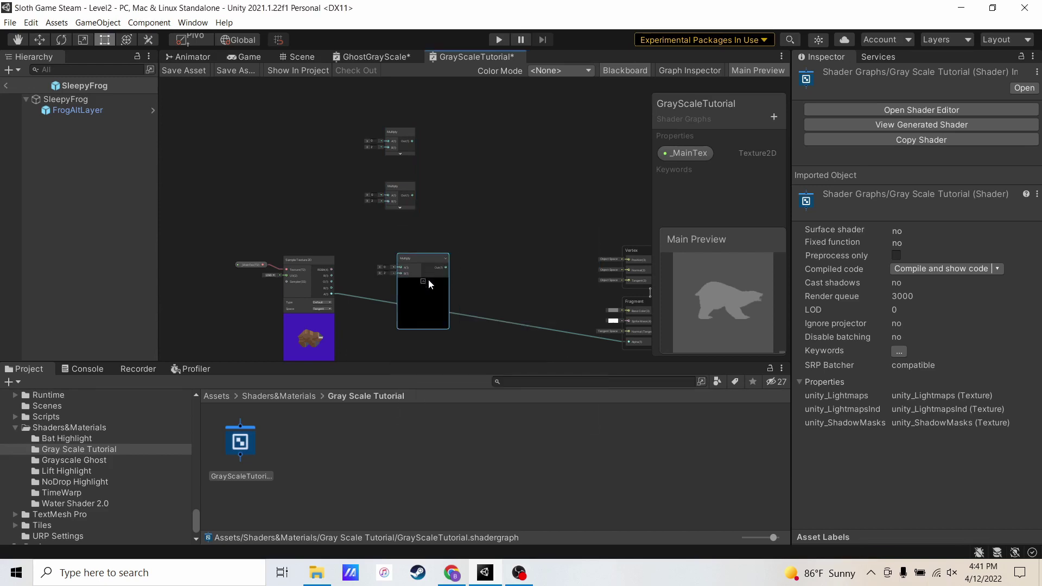
{"action": "left_click", "coordinate": [423, 281]}
{"action": "left_click_drag", "start_coordinate": [410, 258], "coordinate": [397, 236]}
Wire the texture's R, G and B outputs into the top, middle and bottom Multiply nodes.
{"action": "scroll", "coordinate": [350, 238], "scroll_direction": "up", "scroll_amount": 3}
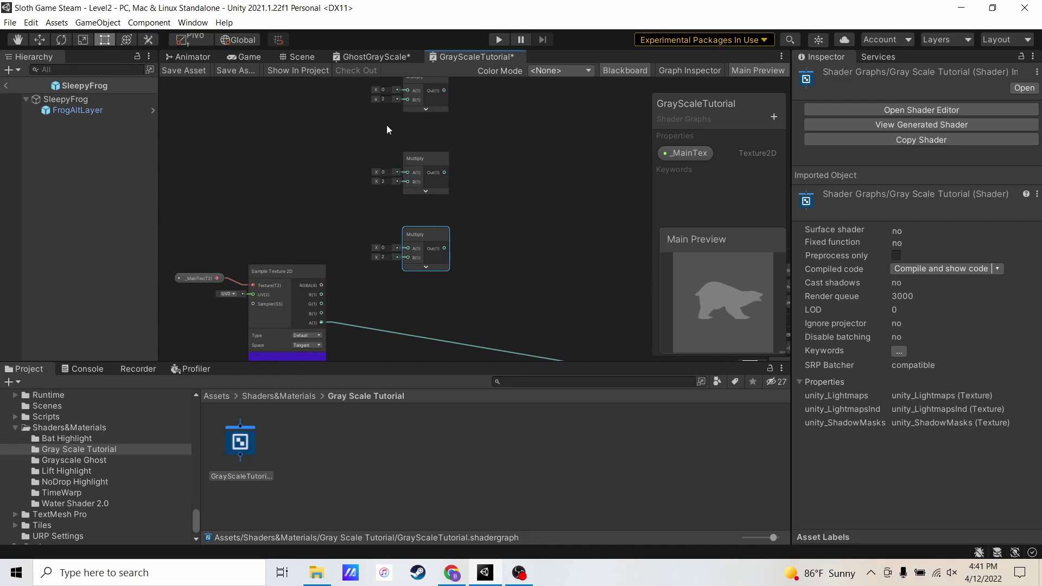
{"action": "left_click_drag", "start_coordinate": [322, 295], "coordinate": [408, 180]}
{"action": "scroll", "coordinate": [347, 246], "scroll_direction": "down", "scroll_amount": 1}
{"action": "middle_click_drag", "start_coordinate": [347, 245], "coordinate": [358, 188]}
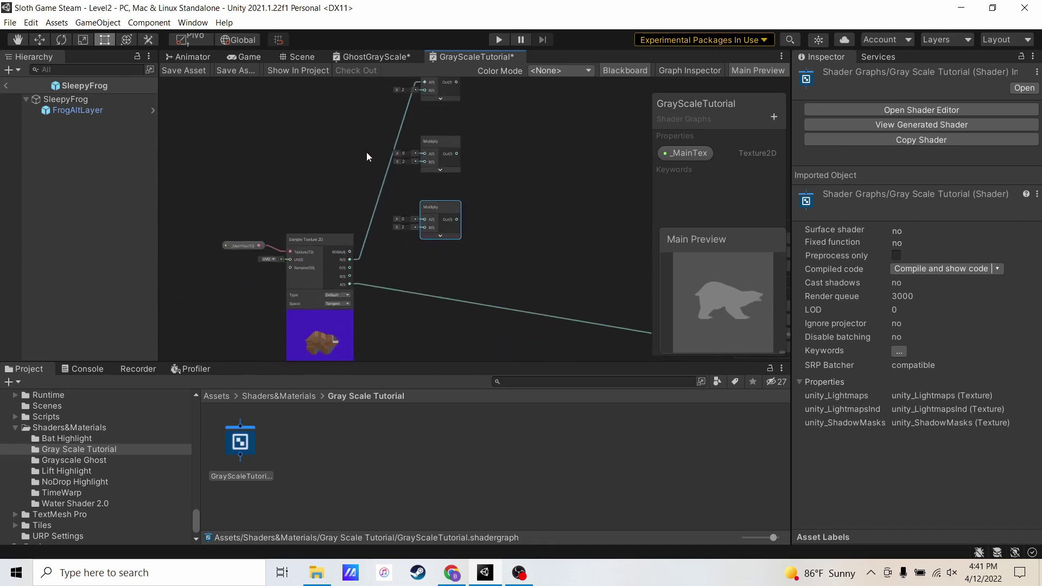
{"action": "left_click_drag", "start_coordinate": [350, 268], "coordinate": [424, 155]}
{"action": "left_click_drag", "start_coordinate": [350, 275], "coordinate": [431, 224]}
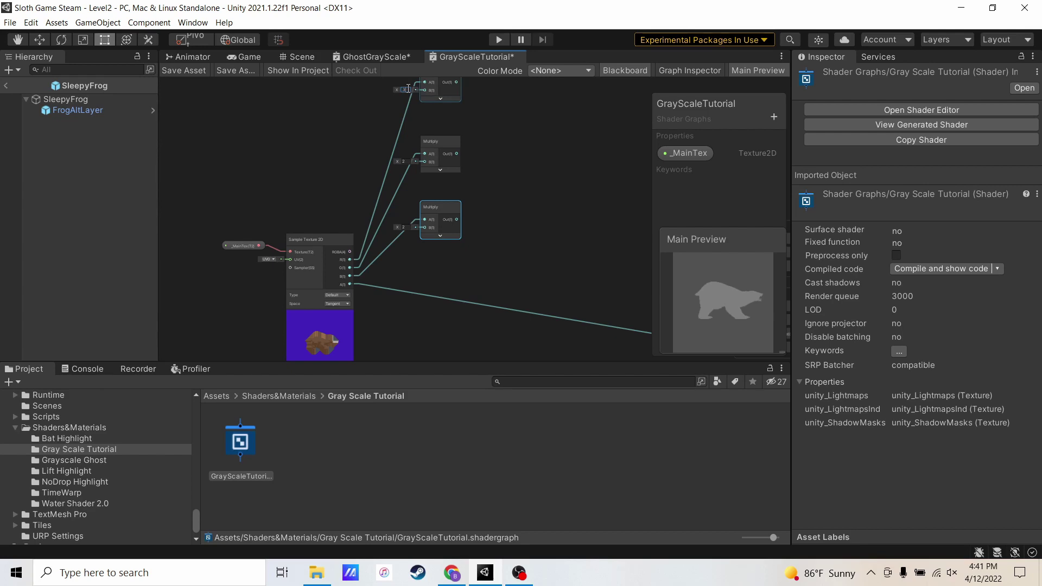
Enter 1.20 as the middle Multiply's factor, leaving the bottom one at 0.10.
{"action": "left_click", "coordinate": [406, 161]}
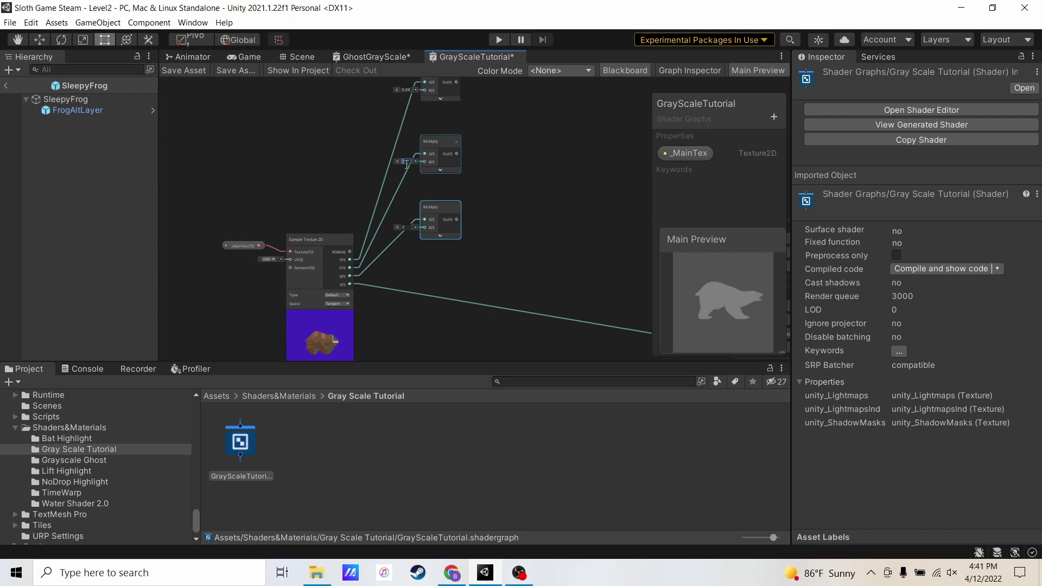
{"action": "type", "text": "1.20"}
{"action": "key", "text": "Return"}
{"action": "left_click", "coordinate": [405, 228]}
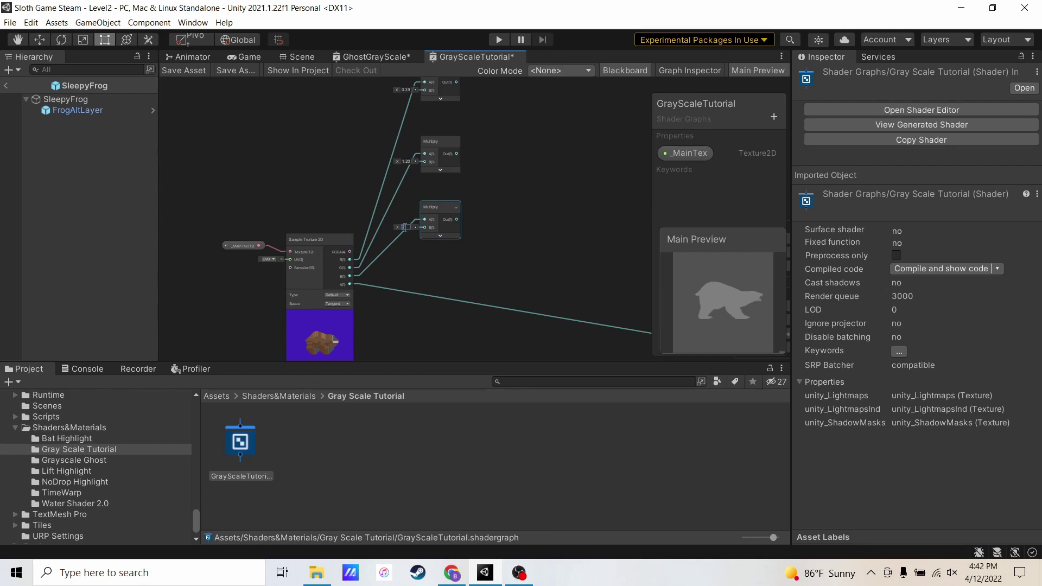
{"action": "left_click", "coordinate": [547, 282]}
{"action": "left_click", "coordinate": [503, 245]}
{"action": "middle_click_drag", "start_coordinate": [515, 172], "coordinate": [480, 210]}
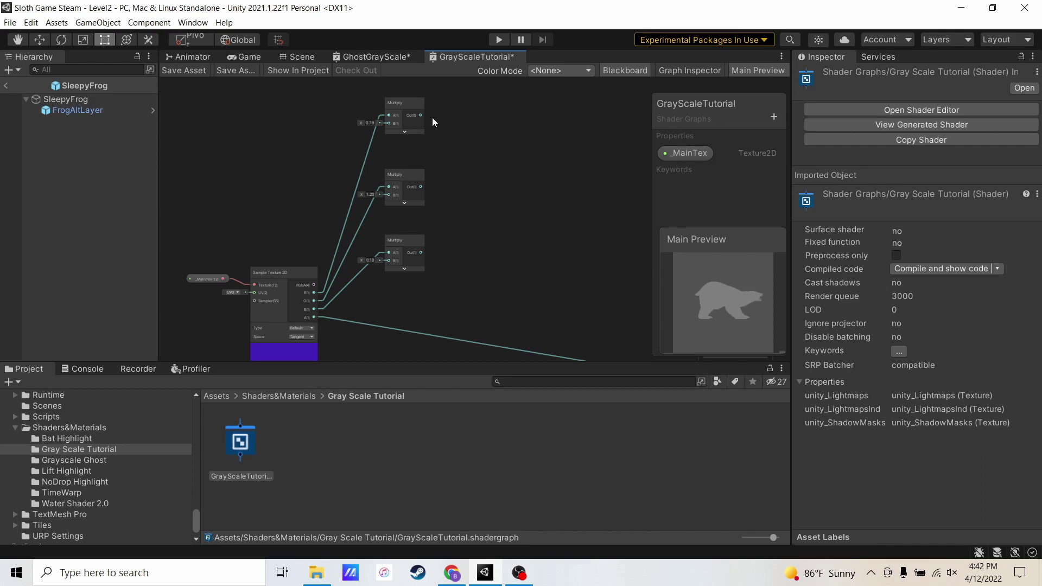
Add an Add node summing the top and middle Multiply outputs.
{"action": "right_click", "coordinate": [476, 145]}
{"action": "left_click", "coordinate": [497, 152]}
{"action": "type", "text": "add"}
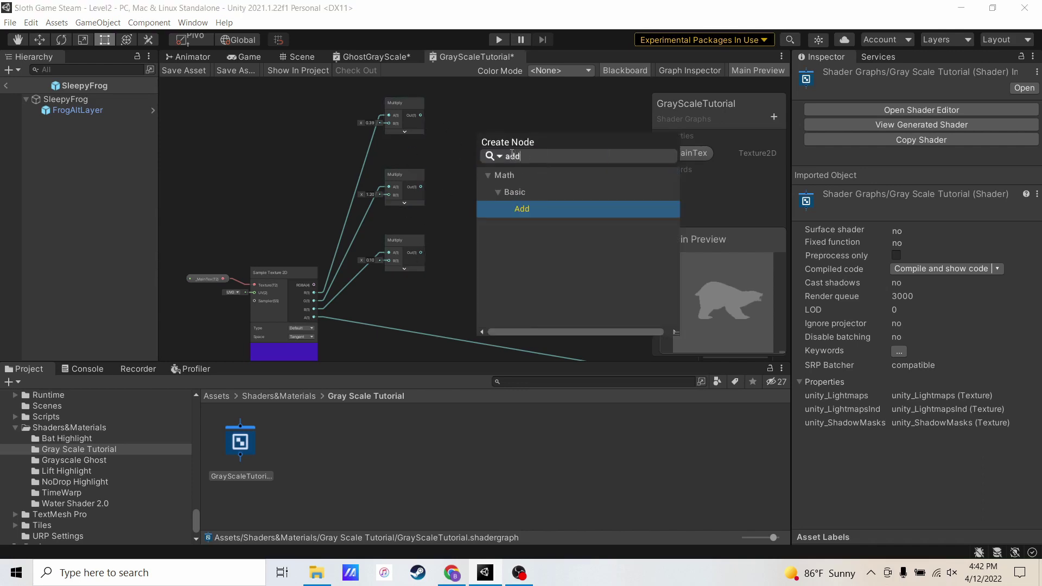
{"action": "left_click", "coordinate": [525, 209]}
{"action": "left_click_drag", "start_coordinate": [504, 172], "coordinate": [501, 130]}
{"action": "middle_click_drag", "start_coordinate": [502, 130], "coordinate": [505, 181]}
{"action": "left_click_drag", "start_coordinate": [420, 172], "coordinate": [488, 204]}
{"action": "left_click_drag", "start_coordinate": [421, 244], "coordinate": [488, 212]}
{"action": "scroll", "coordinate": [493, 215], "scroll_direction": "down", "scroll_amount": 1}
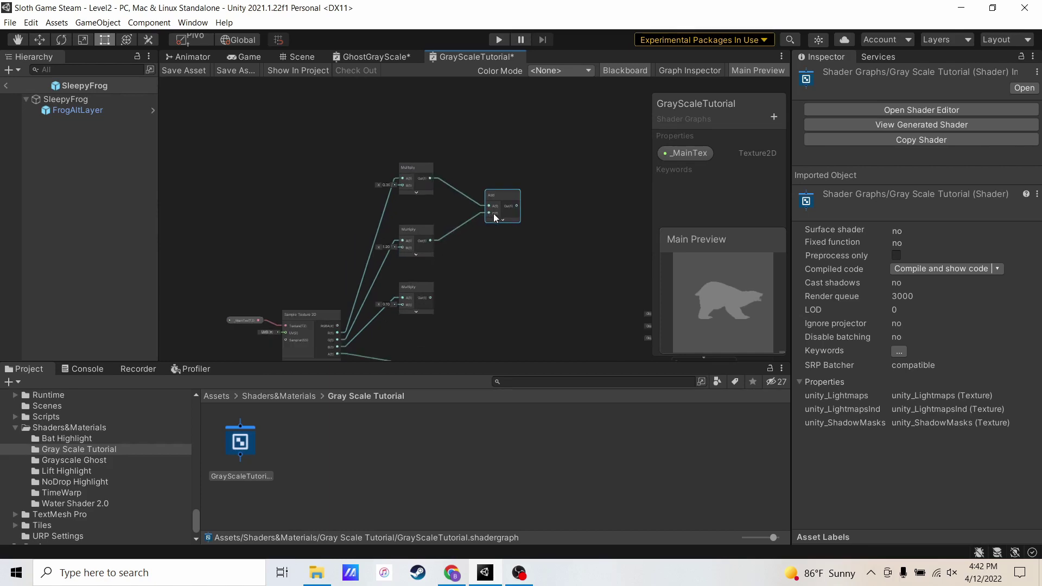
Add a second Add node combining the first Add's result with the bottom Multiply output.
{"action": "right_click", "coordinate": [567, 304]}
{"action": "left_click", "coordinate": [613, 304]}
{"action": "type", "text": "add"}
{"action": "key", "text": "Return"}
{"action": "left_click_drag", "start_coordinate": [594, 329], "coordinate": [543, 246]}
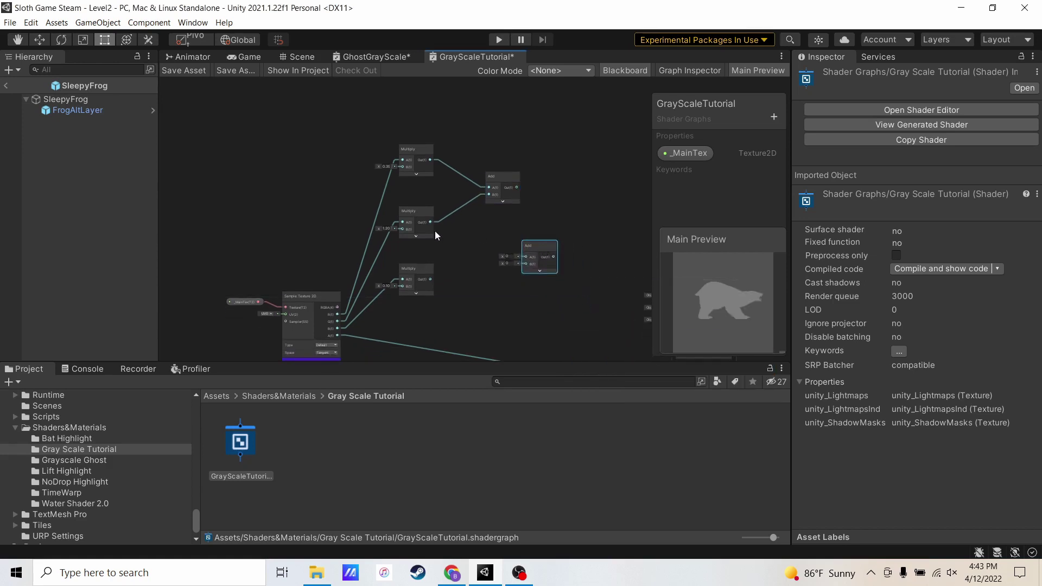
{"action": "left_click", "coordinate": [519, 188]}
{"action": "left_click_drag", "start_coordinate": [523, 259], "coordinate": [526, 263]}
{"action": "middle_click_drag", "start_coordinate": [496, 303], "coordinate": [332, 238]}
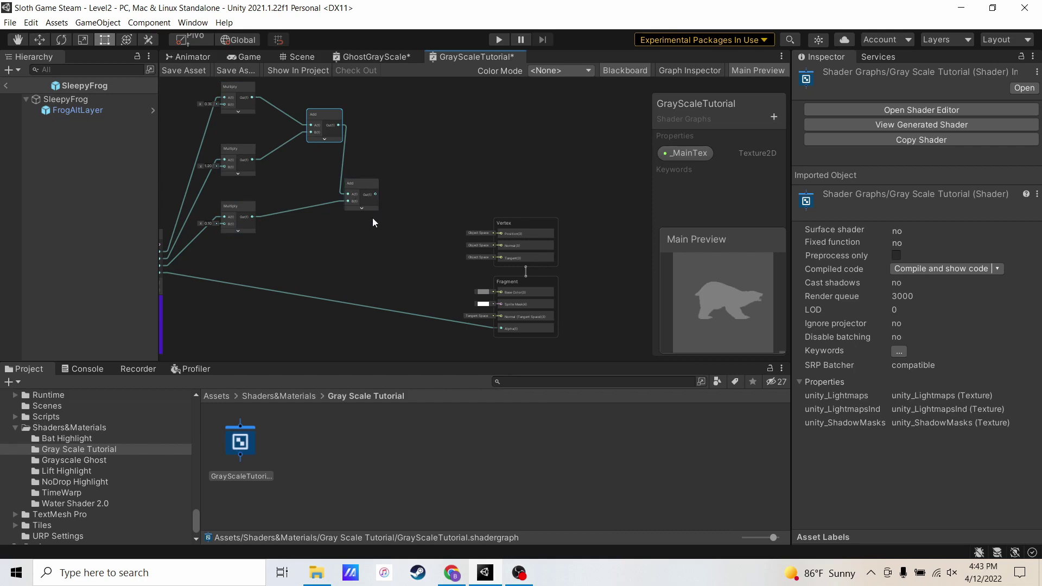
{"action": "middle_click_drag", "start_coordinate": [372, 217], "coordinate": [307, 181]}
{"action": "right_click", "coordinate": [358, 126]}
Add a Combine node and feed the Add node's gray sum into its R, G and B inputs.
{"action": "left_click", "coordinate": [379, 131]}
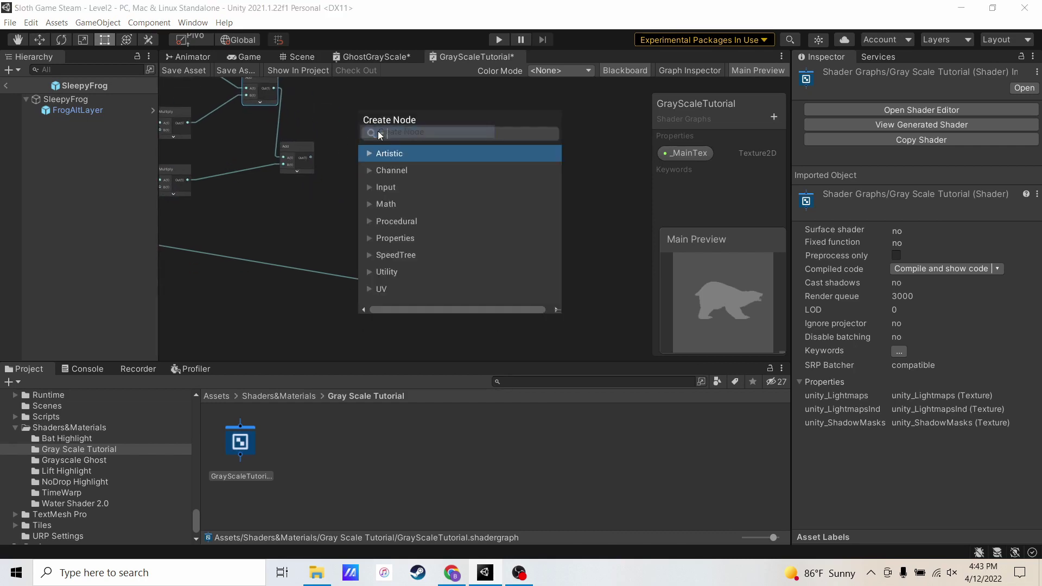
{"action": "type", "text": "comb"}
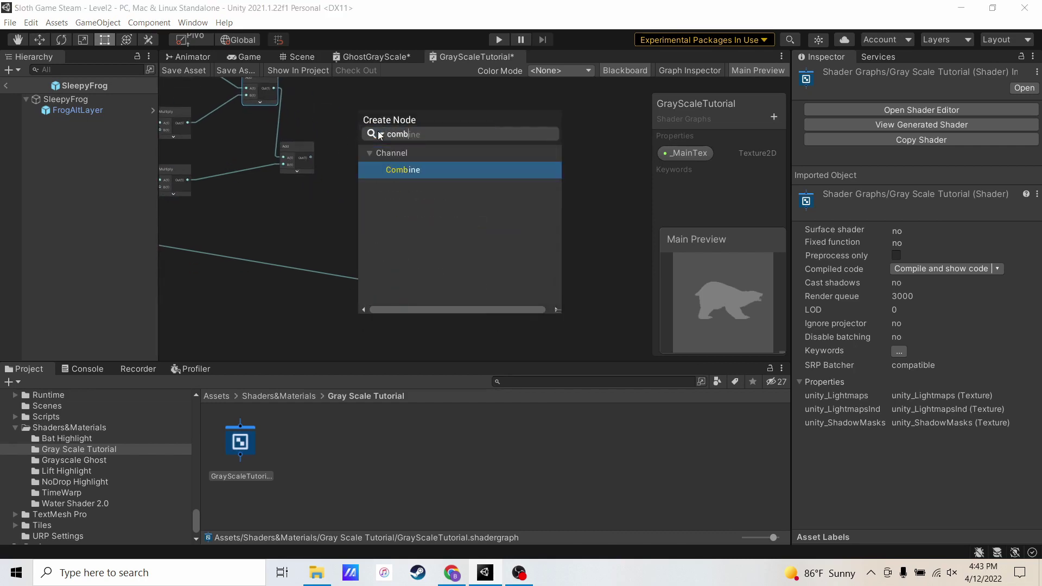
{"action": "key", "text": "Return"}
{"action": "scroll", "coordinate": [323, 152], "scroll_direction": "up", "scroll_amount": 2}
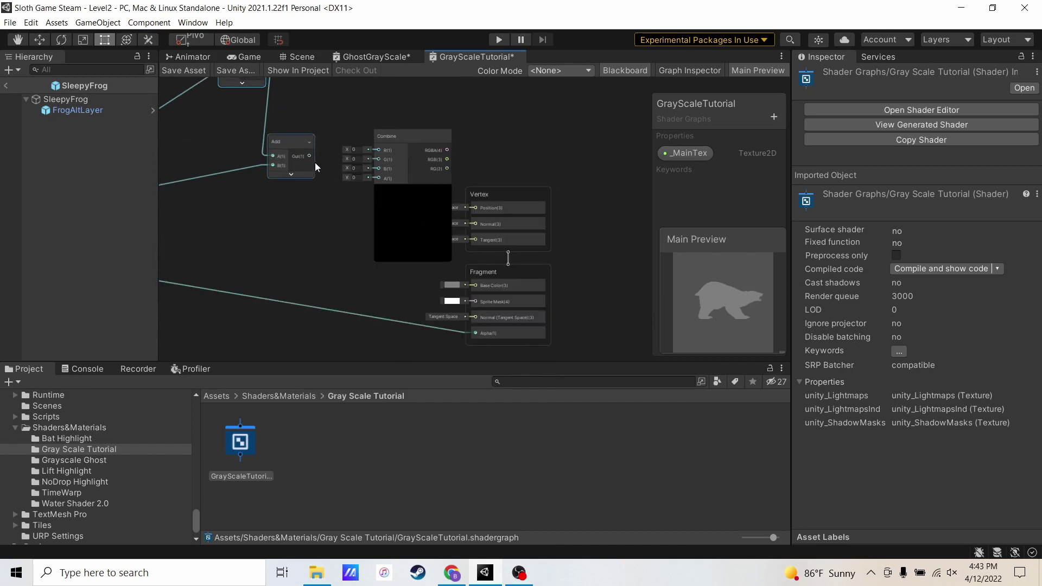
{"action": "left_click_drag", "start_coordinate": [309, 156], "coordinate": [381, 151]}
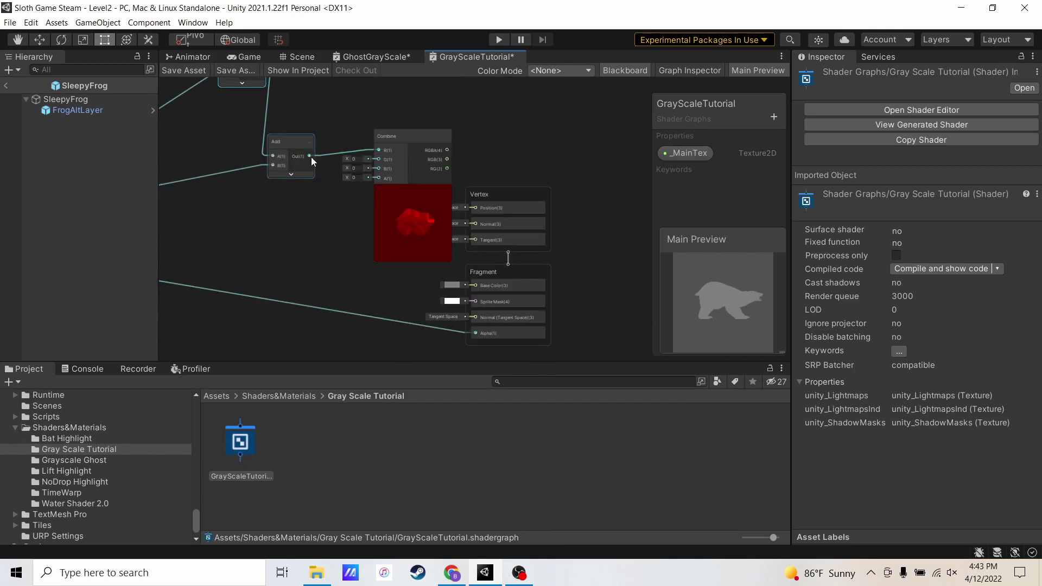
{"action": "left_click_drag", "start_coordinate": [310, 157], "coordinate": [378, 159]}
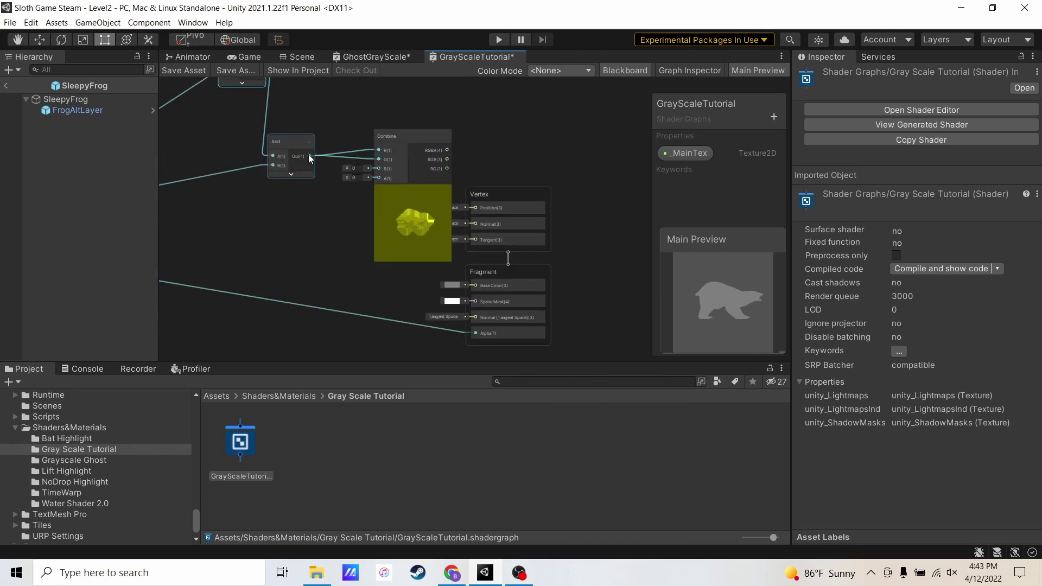
{"action": "left_click_drag", "start_coordinate": [309, 156], "coordinate": [392, 170]}
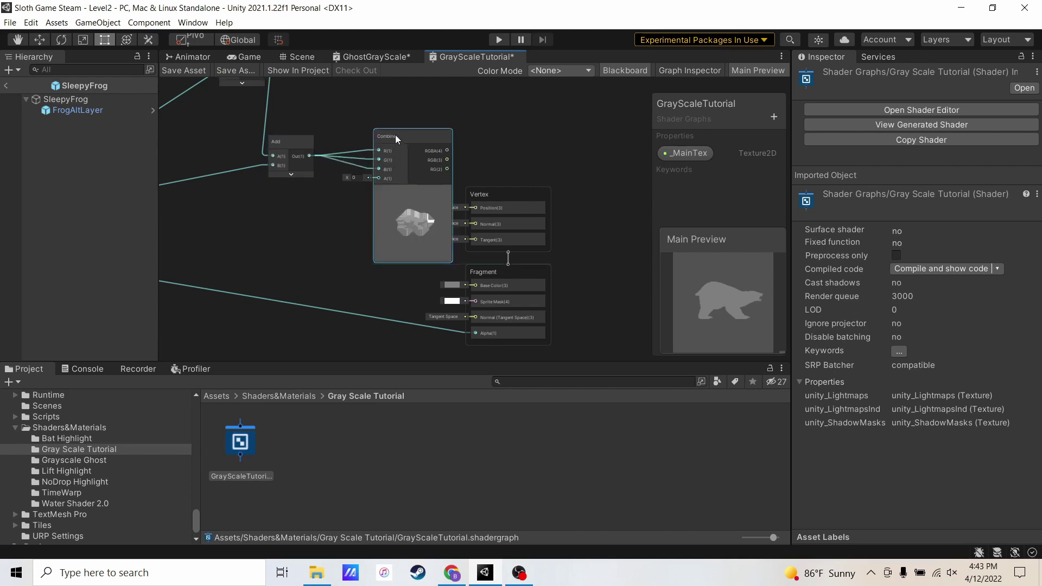
{"action": "left_click_drag", "start_coordinate": [392, 134], "coordinate": [372, 206]}
{"action": "middle_click_drag", "start_coordinate": [471, 190], "coordinate": [419, 112]}
Connect the Combine node's RGB output to the Fragment Base Color input.
{"action": "left_click_drag", "start_coordinate": [502, 233], "coordinate": [507, 204]}
{"action": "left_click", "coordinate": [480, 168]}
{"action": "scroll", "coordinate": [328, 200], "scroll_direction": "up", "scroll_amount": 2}
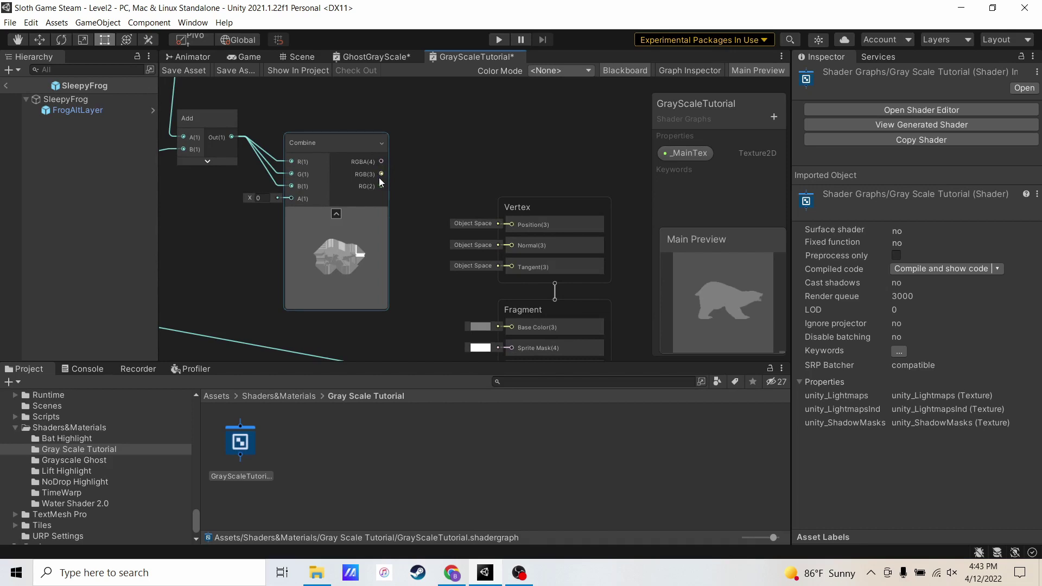
{"action": "middle_click_drag", "start_coordinate": [375, 189], "coordinate": [367, 119]}
{"action": "mouse_move", "coordinate": [365, 118]}
{"action": "left_mouse_down"}
{"action": "mouse_move", "coordinate": [428, 242]}
{"action": "mouse_move", "coordinate": [492, 287]}
{"action": "mouse_move", "coordinate": [495, 227]}
{"action": "left_mouse_up"}
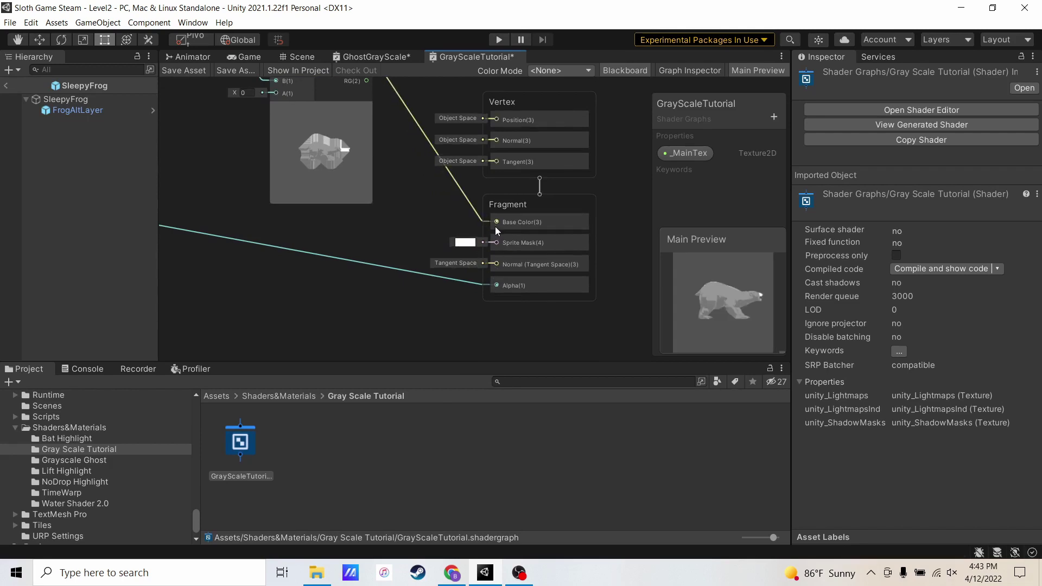
Rotate, enlarge and reposition the Main Preview to inspect the grayscale bear.
{"action": "left_click_drag", "start_coordinate": [753, 292], "coordinate": [741, 298]}
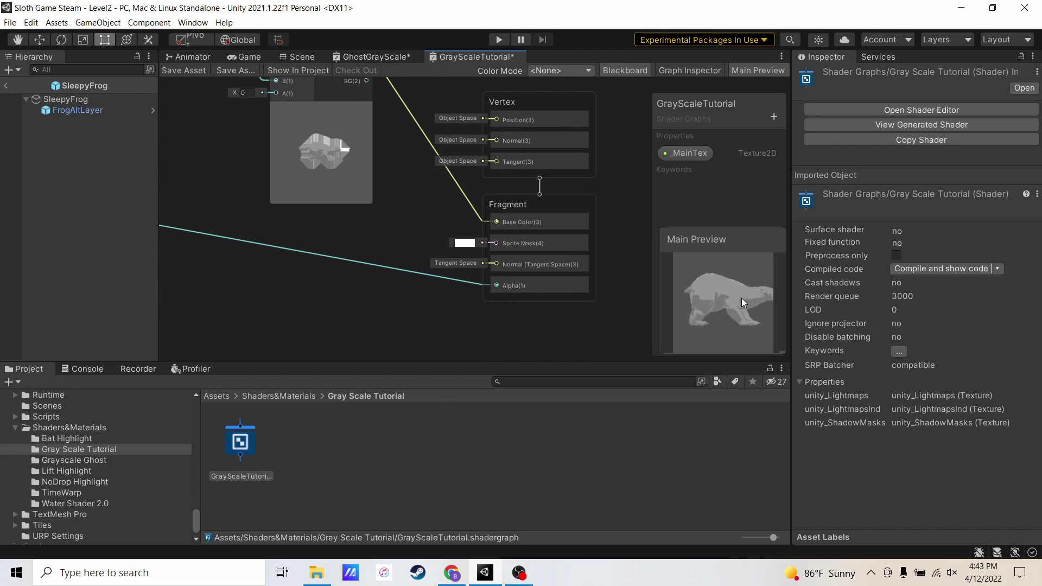
{"action": "left_click_drag", "start_coordinate": [688, 239], "coordinate": [640, 223]}
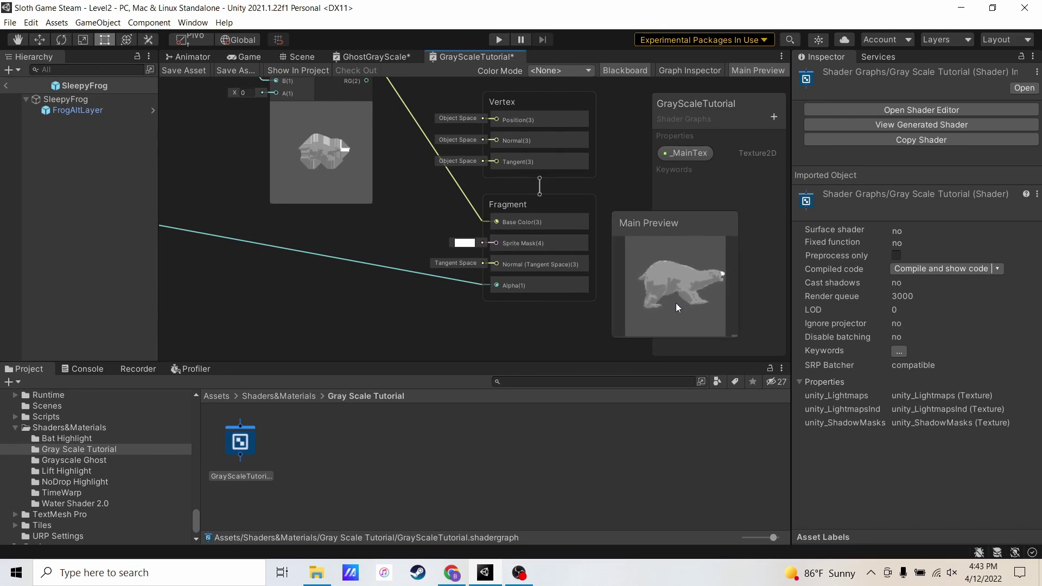
{"action": "scroll", "coordinate": [366, 206], "scroll_direction": "down", "scroll_amount": 2}
{"action": "scroll", "coordinate": [366, 206], "scroll_direction": "down", "scroll_amount": 2}
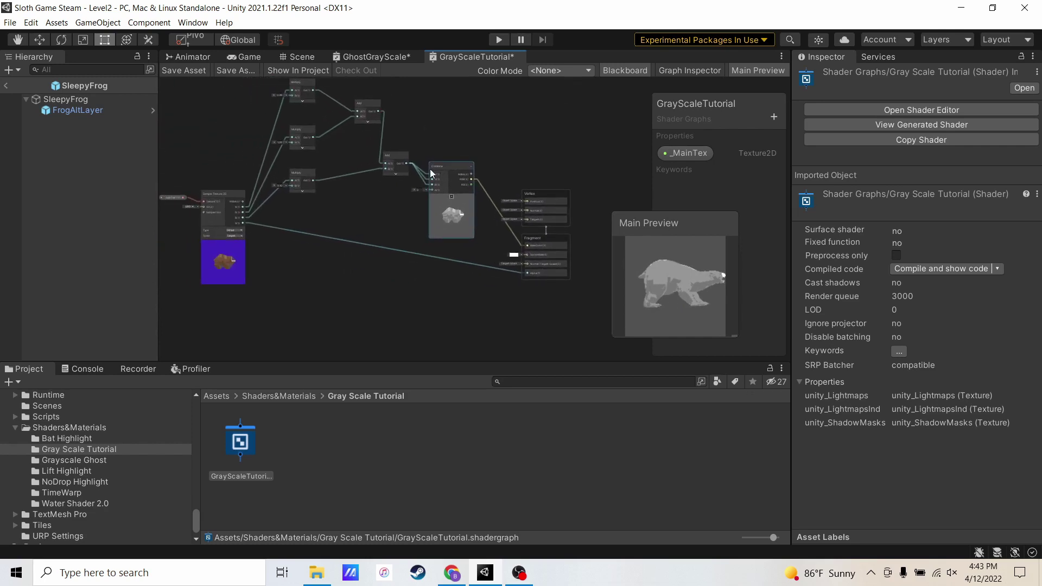
Save the GrayScaleTutorial shader graph asset.
{"action": "right_click", "coordinate": [478, 59]}
{"action": "left_click", "coordinate": [411, 273]}
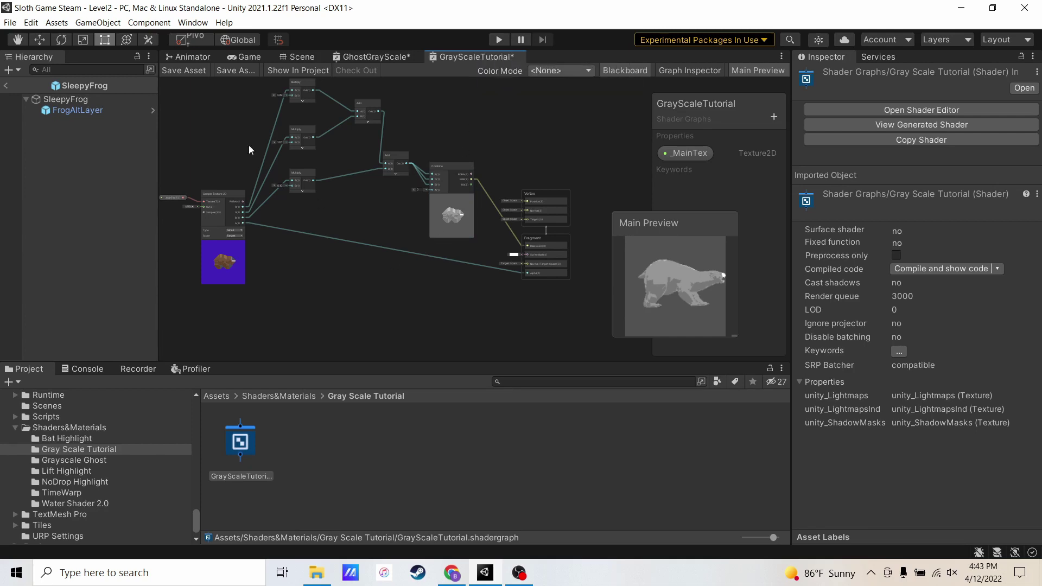
{"action": "left_click", "coordinate": [183, 71]}
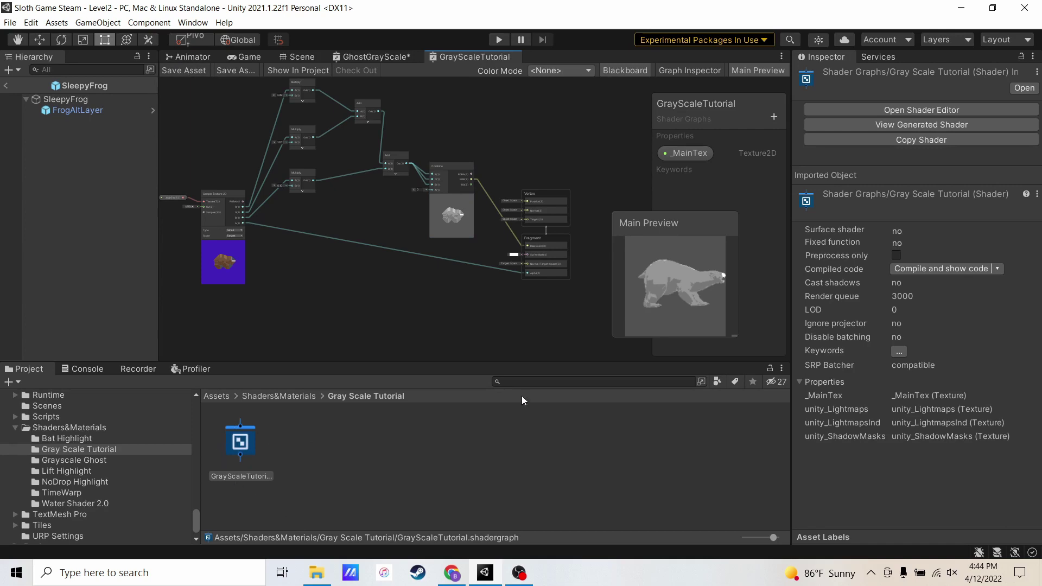
Create a material from the GrayScaleTutorial shader named GrayScaleMaterial.
{"action": "left_click", "coordinate": [242, 443]}
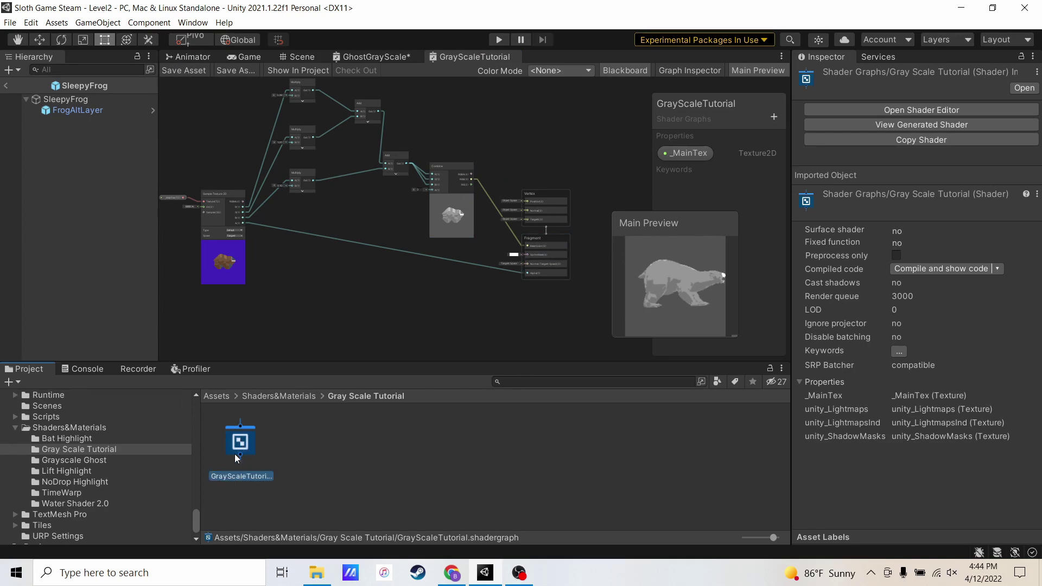
{"action": "right_click", "coordinate": [244, 447]}
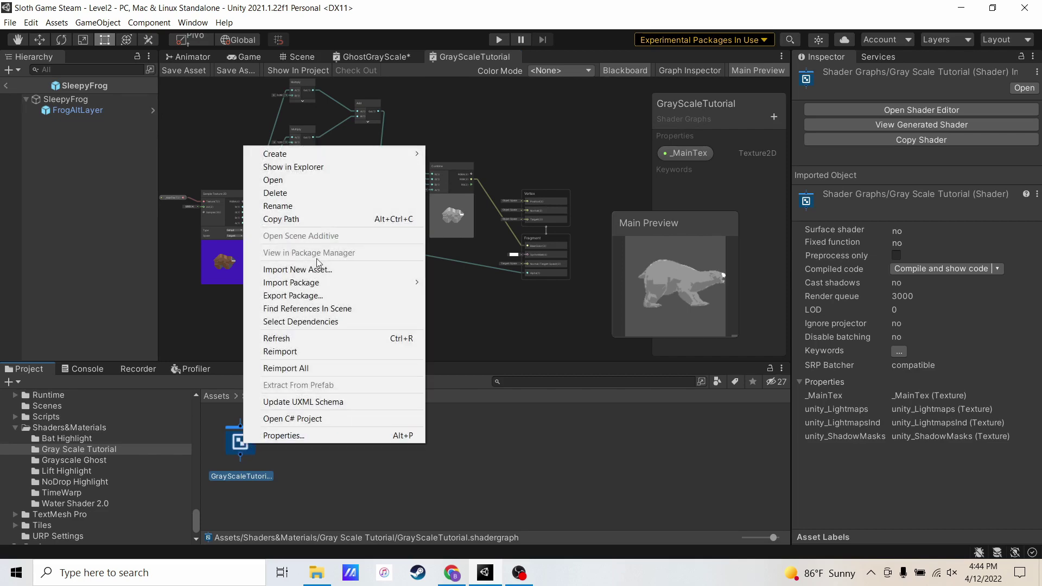
{"action": "mouse_move", "coordinate": [336, 155]}
{"action": "left_click", "coordinate": [466, 278]}
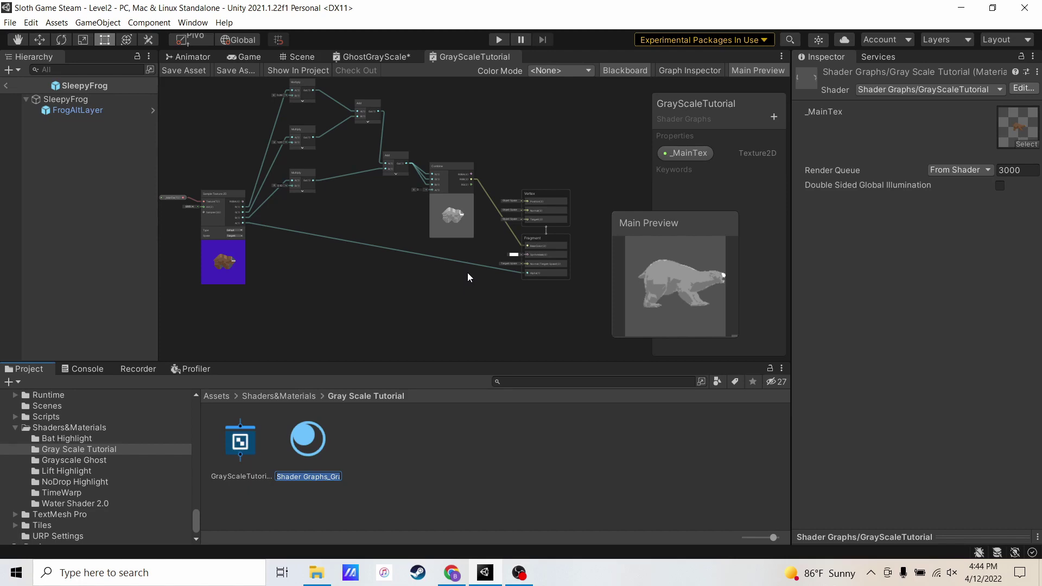
{"action": "type", "text": "S"}
{"action": "type", "text": "GrayScaleMa"}
{"action": "type", "text": "terial"}
{"action": "key", "text": "Return"}
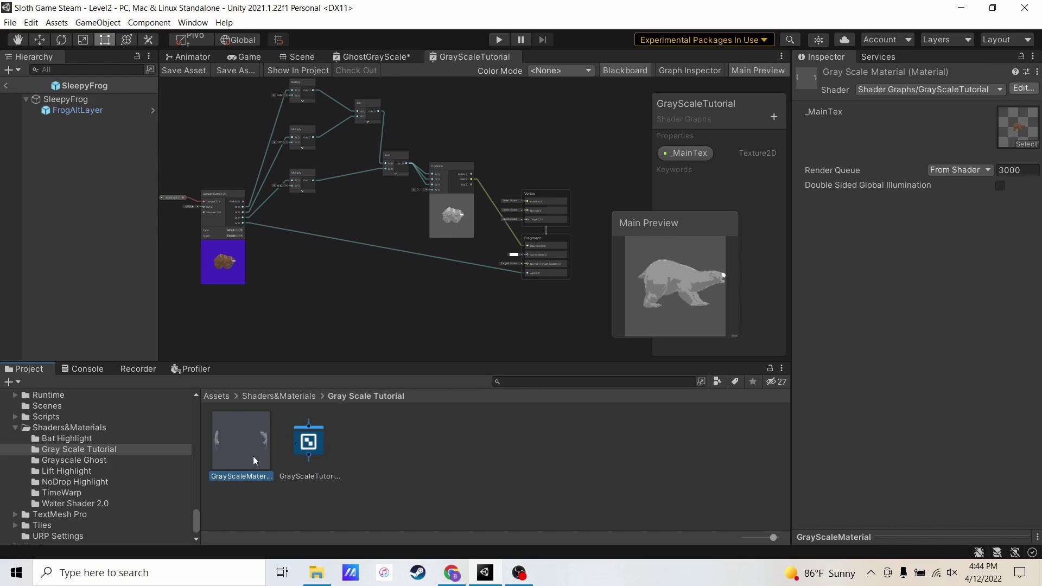
Assign GrayScaleMaterial to SleepyFrog's Sprite Renderer Material field, viewing it in the Scene.
{"action": "left_click", "coordinate": [64, 99]}
{"action": "left_click", "coordinate": [287, 57]}
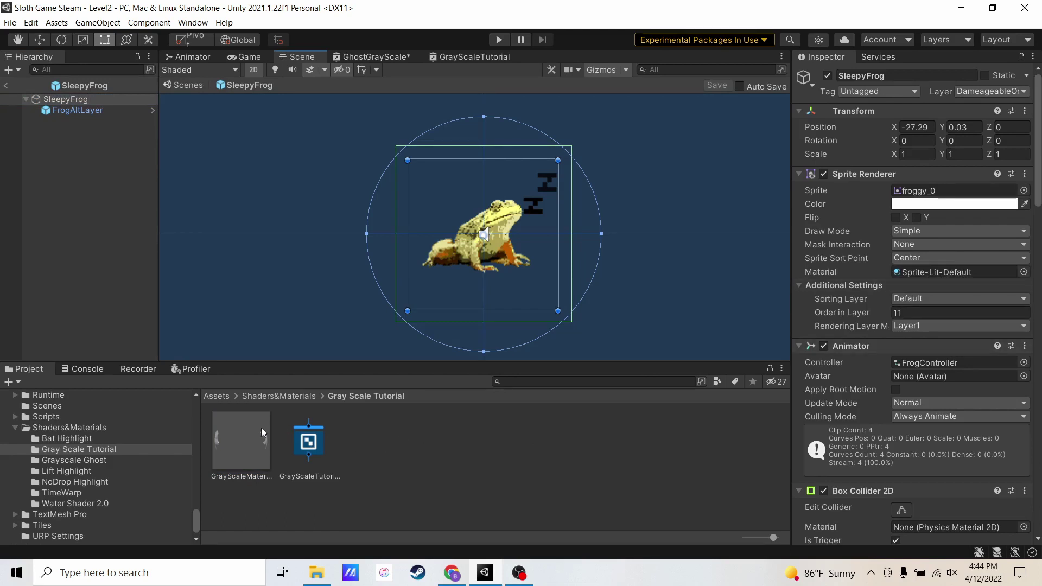
{"action": "left_click_drag", "start_coordinate": [241, 440], "coordinate": [919, 282]}
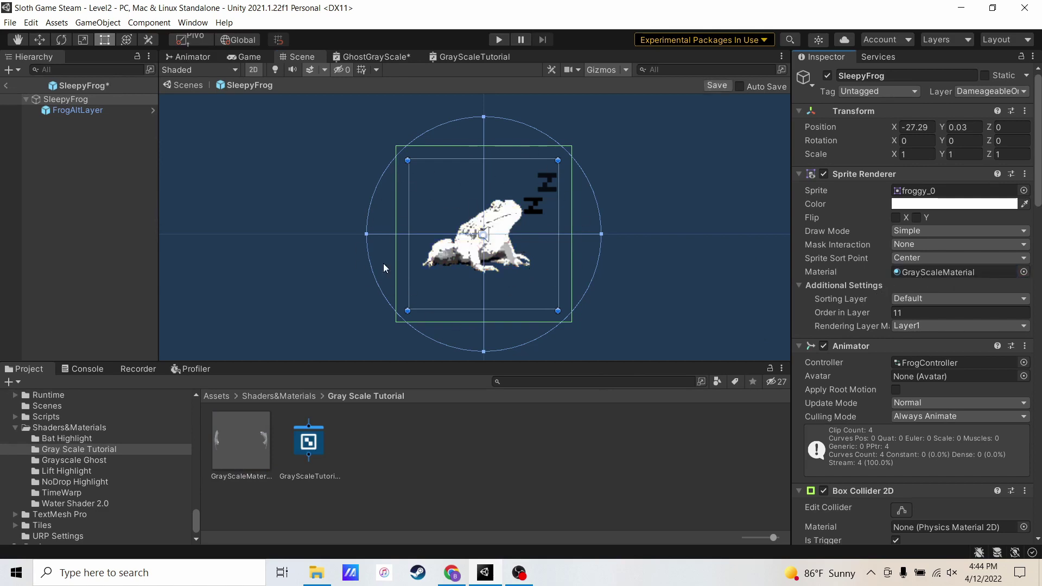